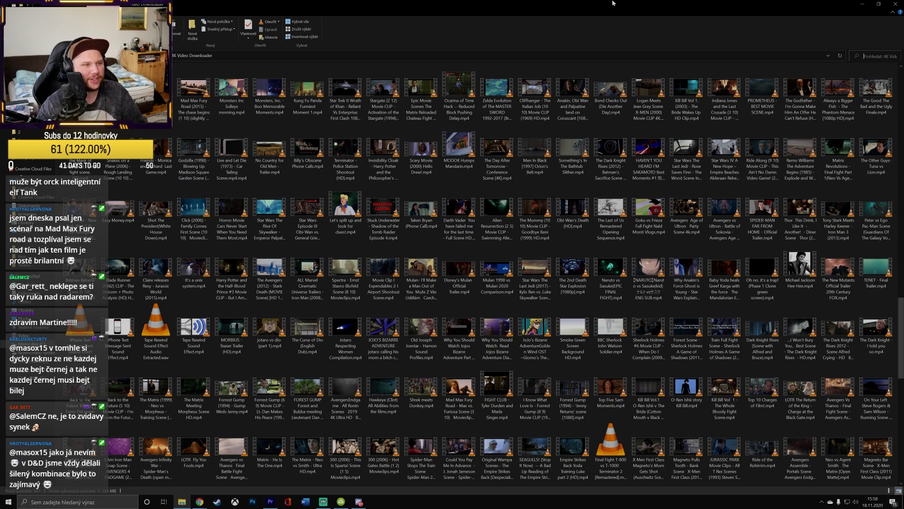
# Shrink the maximized 4K Video Downloader folder window and move it over the middle of the editing workspace
pyautogui.doubleClick(726, 10)
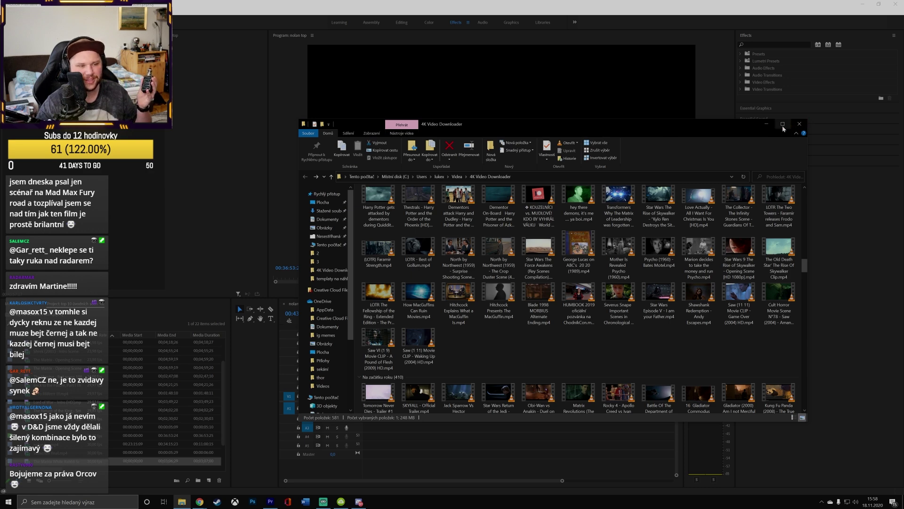
pyautogui.click(771, 177)
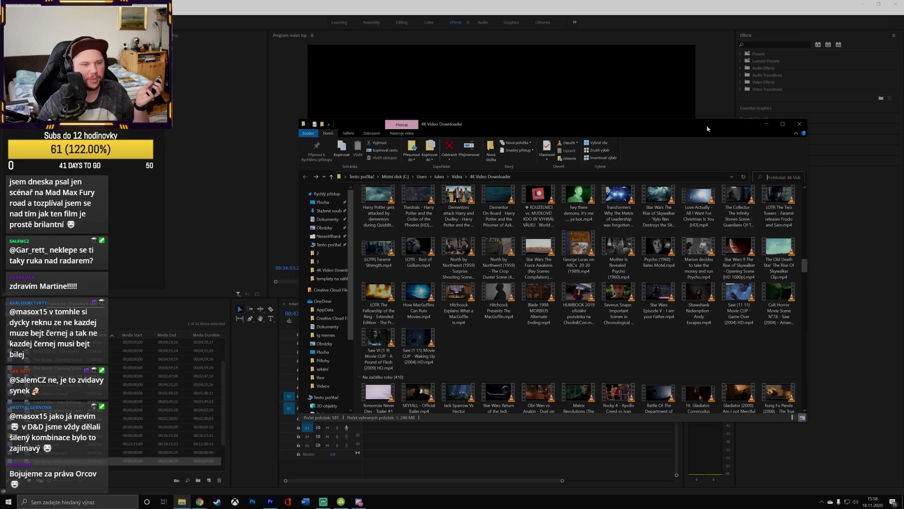
pyautogui.moveTo(707, 126); pyautogui.dragTo(609, 146)
pyautogui.moveTo(710, 140); pyautogui.dragTo(717, 138)
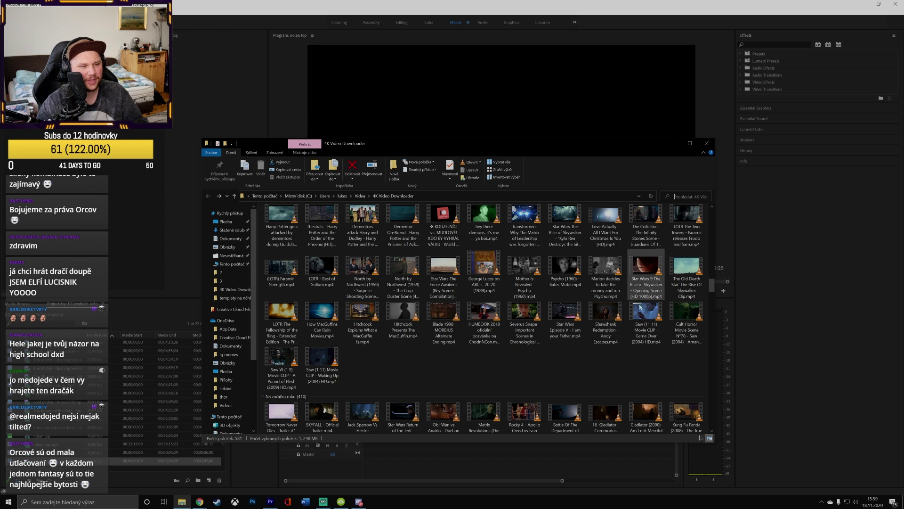
# Check the LOTR and North by Northwest clips in the download folder and close the folder window
pyautogui.click(686, 221)
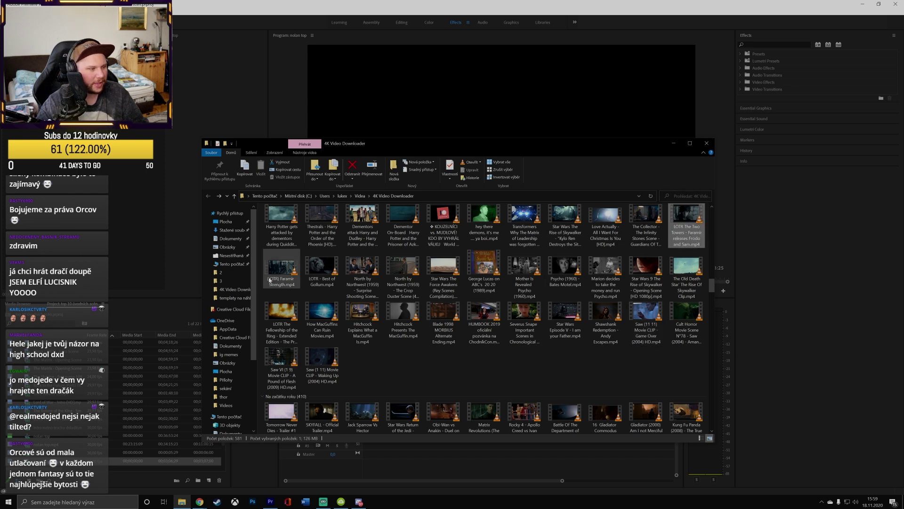
pyautogui.click(291, 283)
pyautogui.click(315, 279)
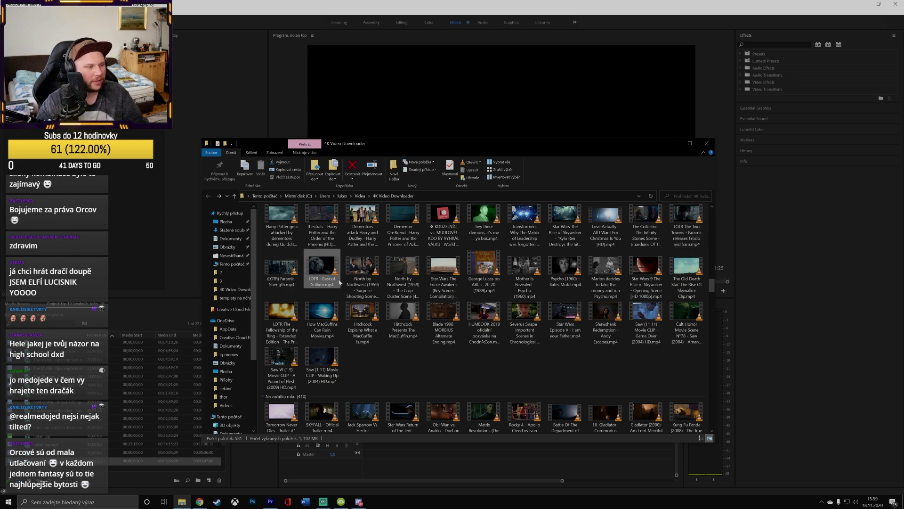
pyautogui.click(360, 278)
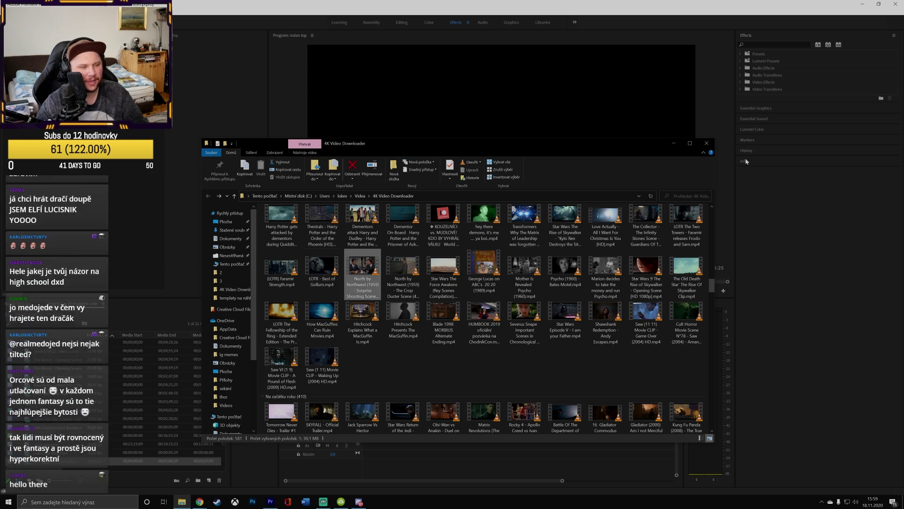
pyautogui.click(705, 142)
# Review the Pulp Fiction clips in the sequence and place the playhead at 00:10:52:20
pyautogui.click(456, 320)
pyautogui.scroll(6, 490, 325)
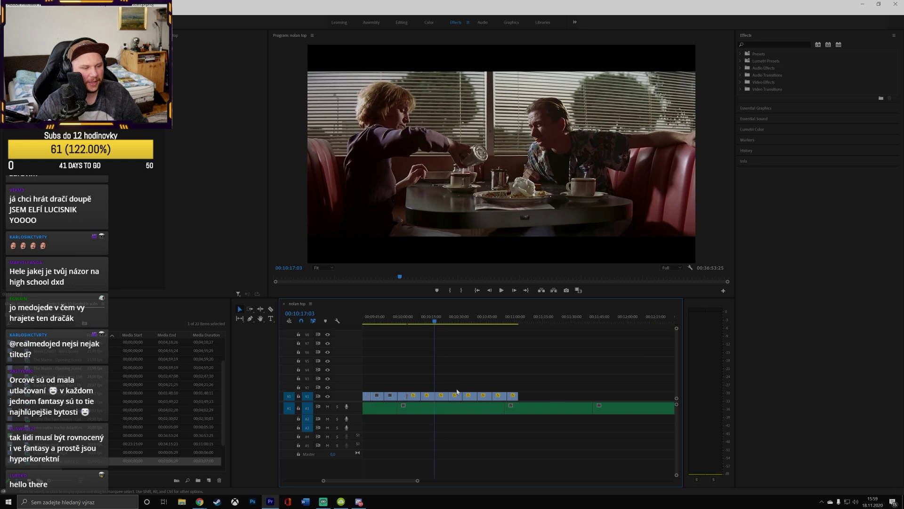
pyautogui.click(506, 323)
pyautogui.scroll(2, 519, 352)
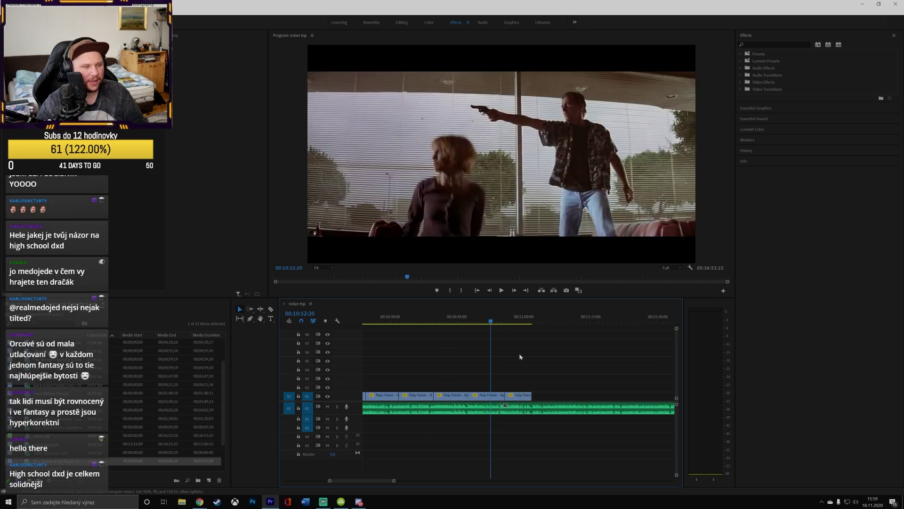
# Switch to 4K Video Downloader and its video folder, and bring up the folder's search
pyautogui.click(341, 502)
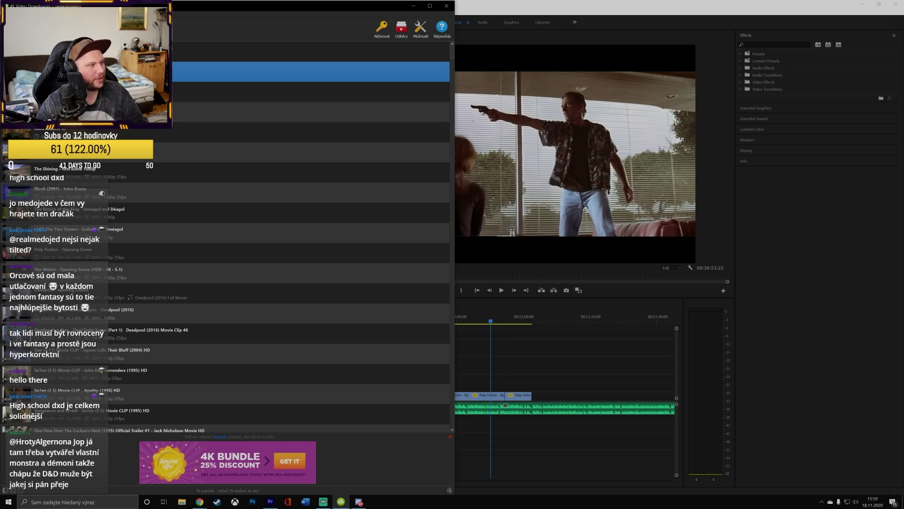
pyautogui.hotkey('alt', 'Tab')
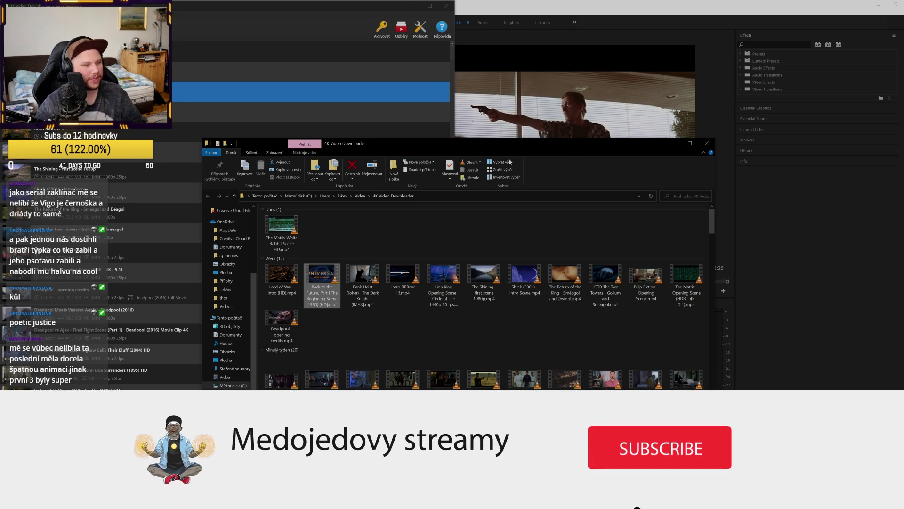
pyautogui.click(687, 196)
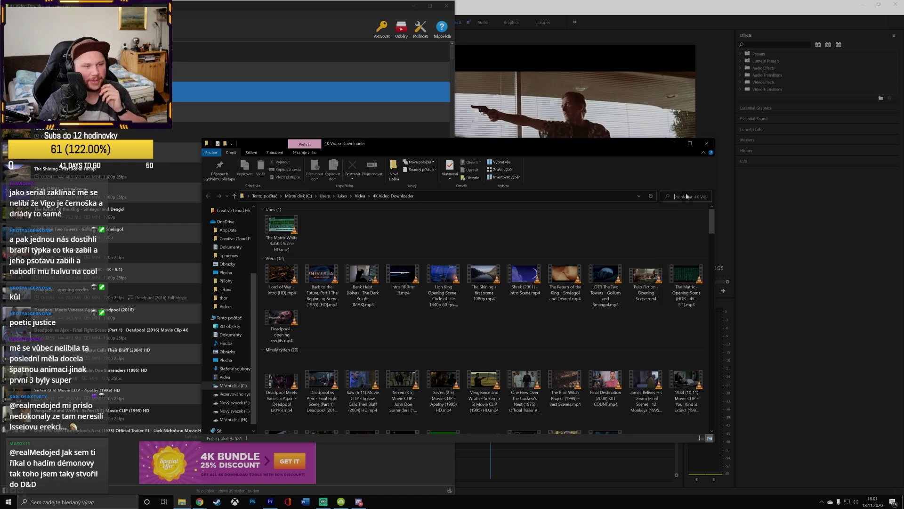
pyautogui.click(661, 210)
pyautogui.hotkey('ctrl', 'f')
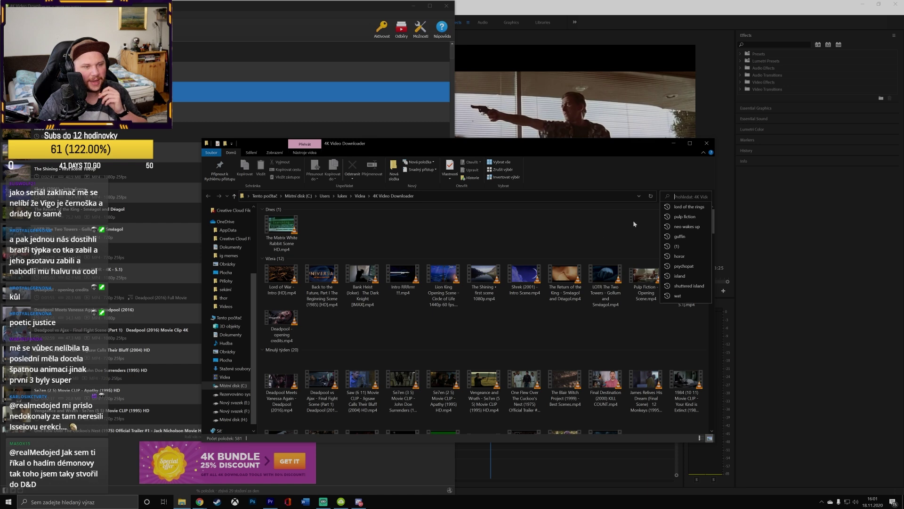
pyautogui.click(595, 231)
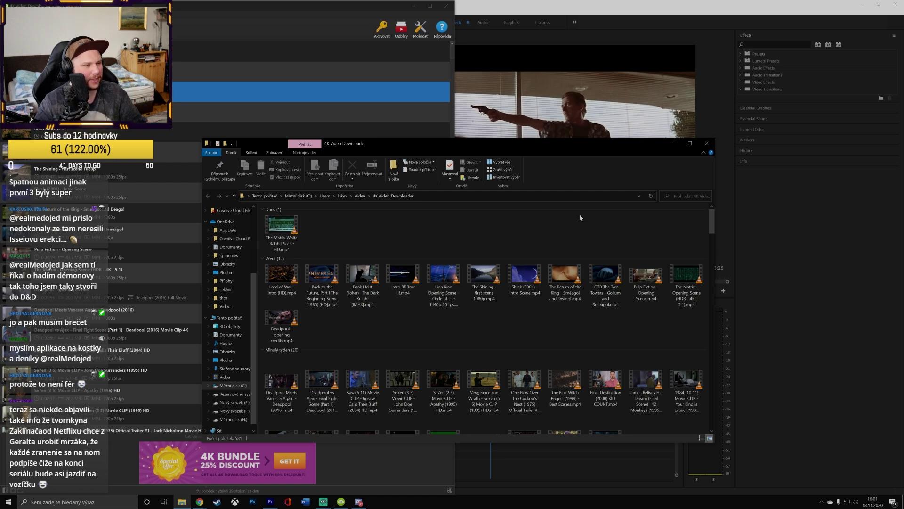
pyautogui.click(689, 198)
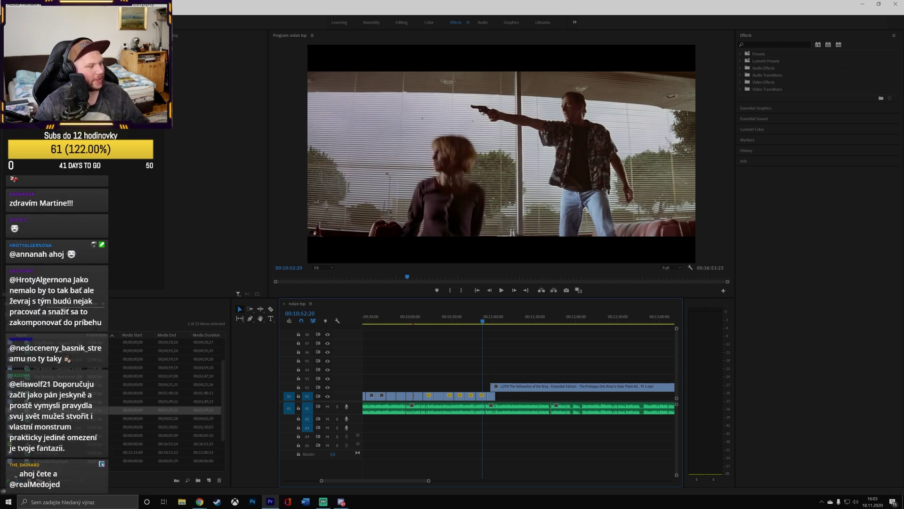
# Move the LOTR The Fellowship of the Ring prologue clip down to track V1, directly after the last Pulp Fiction clip
pyautogui.scroll(-3, 471, 407)
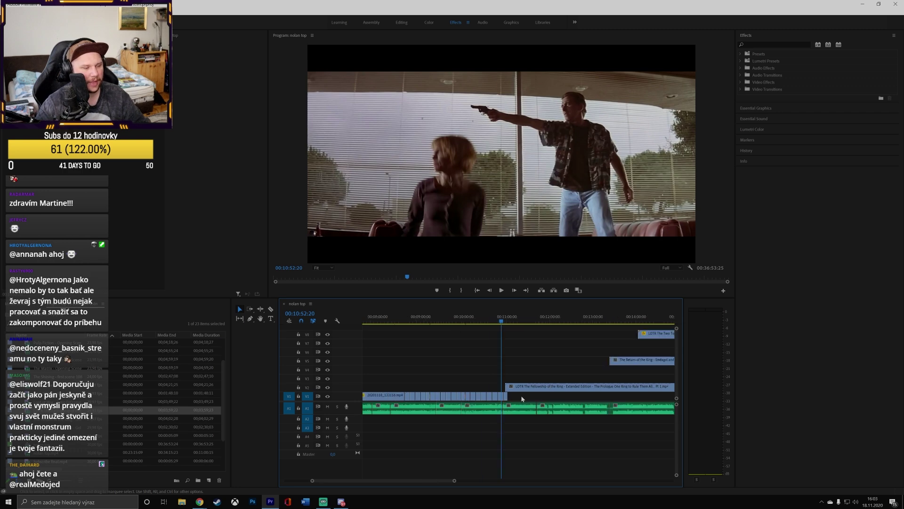
pyautogui.click(445, 317)
pyautogui.scroll(3, 433, 331)
pyautogui.moveTo(405, 320); pyautogui.dragTo(492, 321)
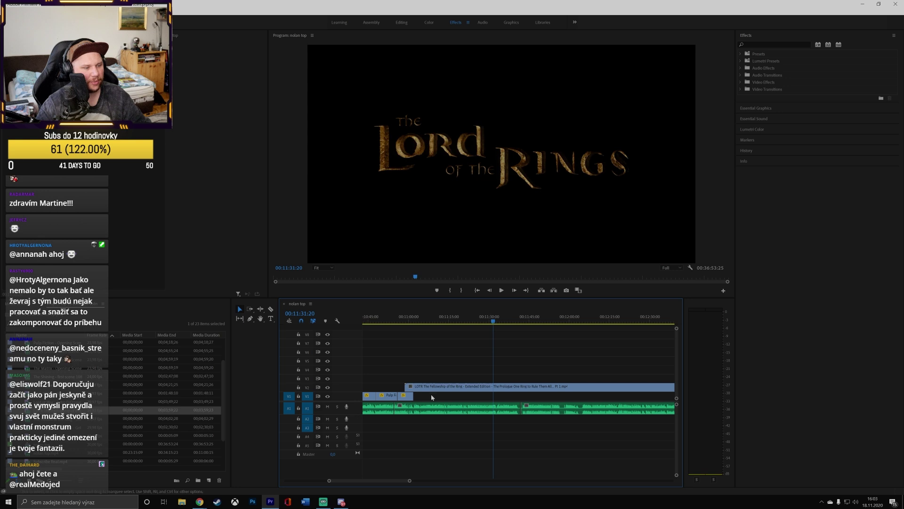
pyautogui.moveTo(406, 386); pyautogui.dragTo(433, 399)
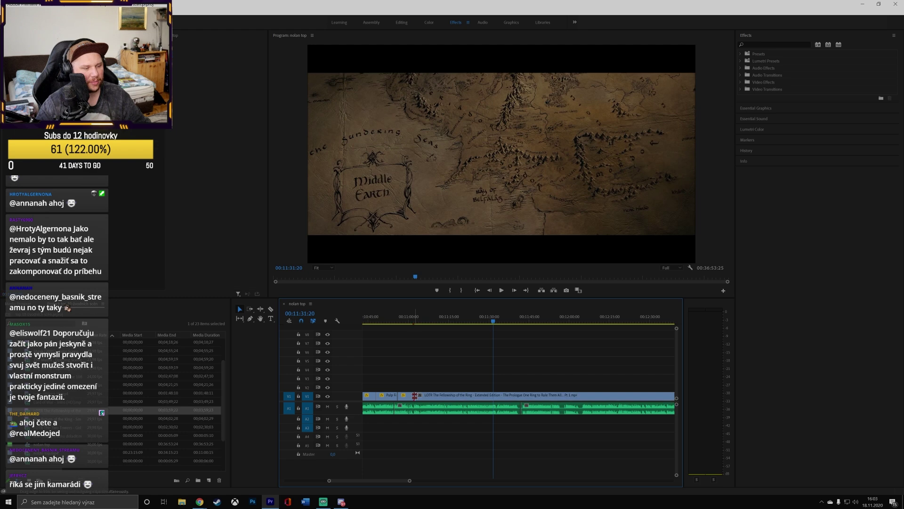
pyautogui.scroll(3, 479, 369)
pyautogui.scroll(-2, 492, 364)
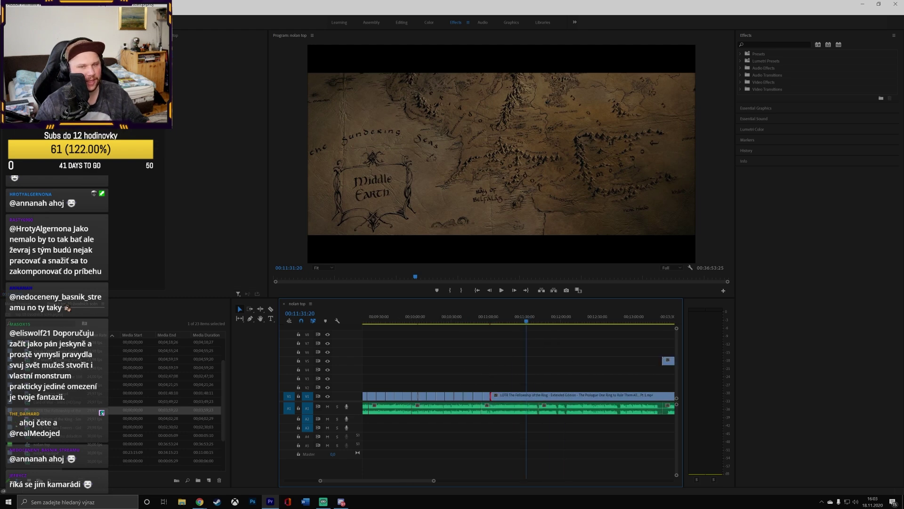
pyautogui.hotkey('alt', 'Tab')
pyautogui.hotkey('alt', 'Tab')
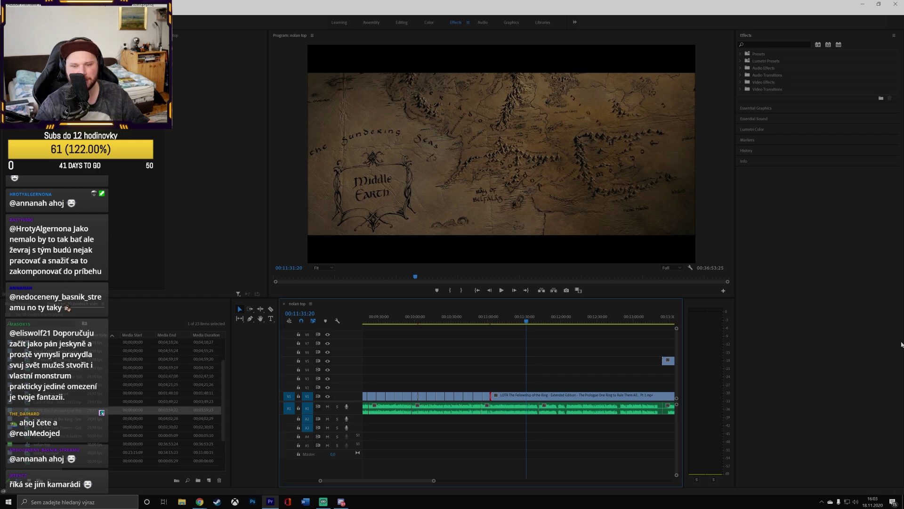
# Move The Return of the King clip down one video track and the LOTR The Two Towers clip down two
pyautogui.scroll(-4, 582, 372)
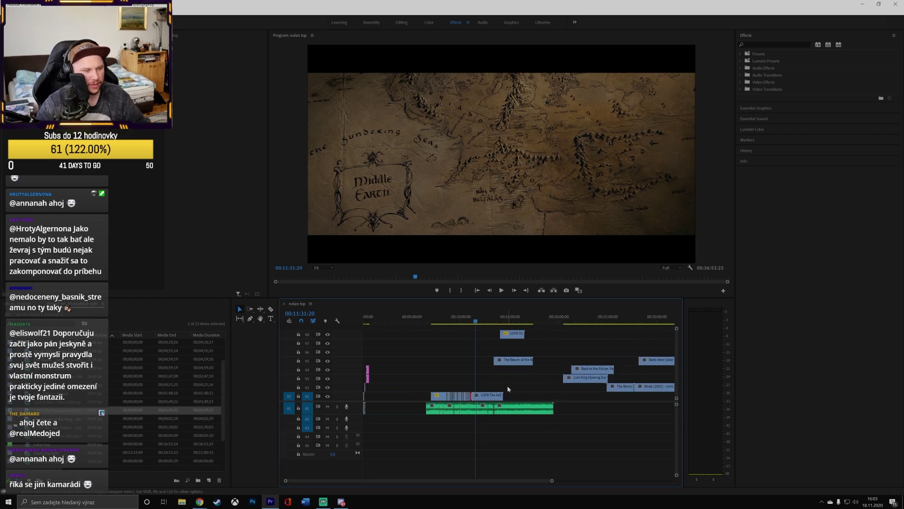
pyautogui.scroll(3, 504, 354)
pyautogui.moveTo(603, 362); pyautogui.dragTo(584, 370)
pyautogui.moveTo(607, 333); pyautogui.dragTo(584, 352)
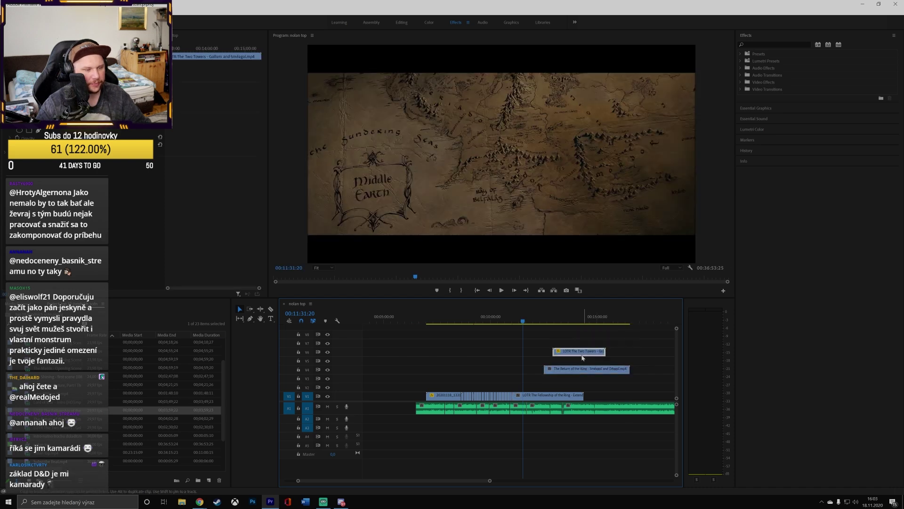
# Split the LOTR The Fellowship of the Ring clip on V1 at 00:11:09:24
pyautogui.scroll(5, 529, 367)
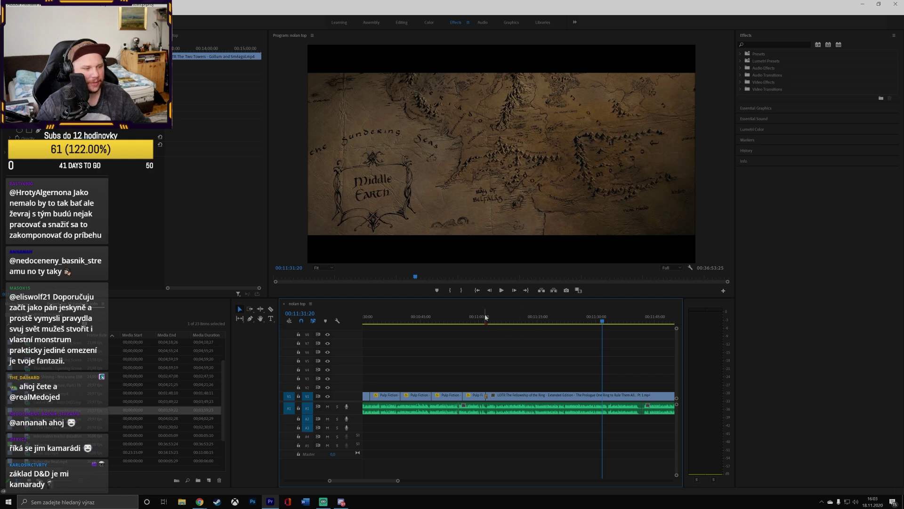
pyautogui.press('Up')
pyautogui.scroll(1, 502, 364)
pyautogui.click(531, 320)
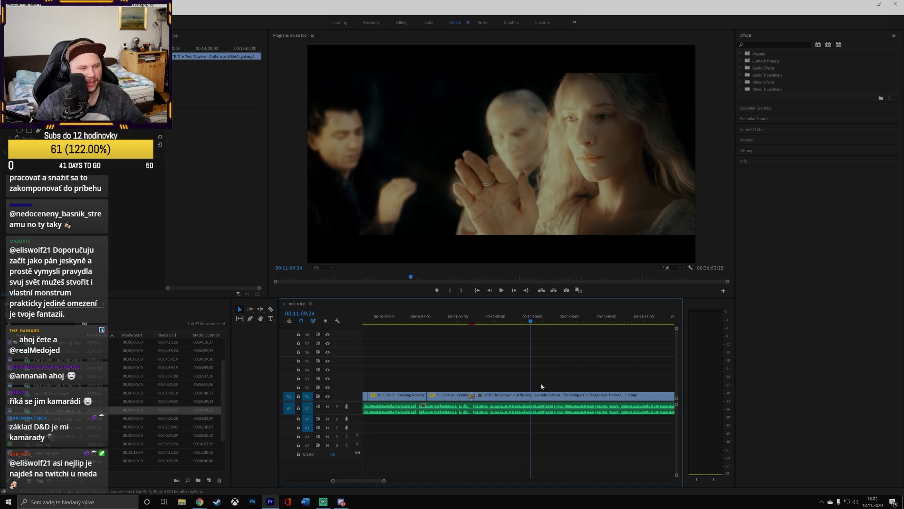
pyautogui.press('c')
pyautogui.click(533, 395)
pyautogui.press('v')
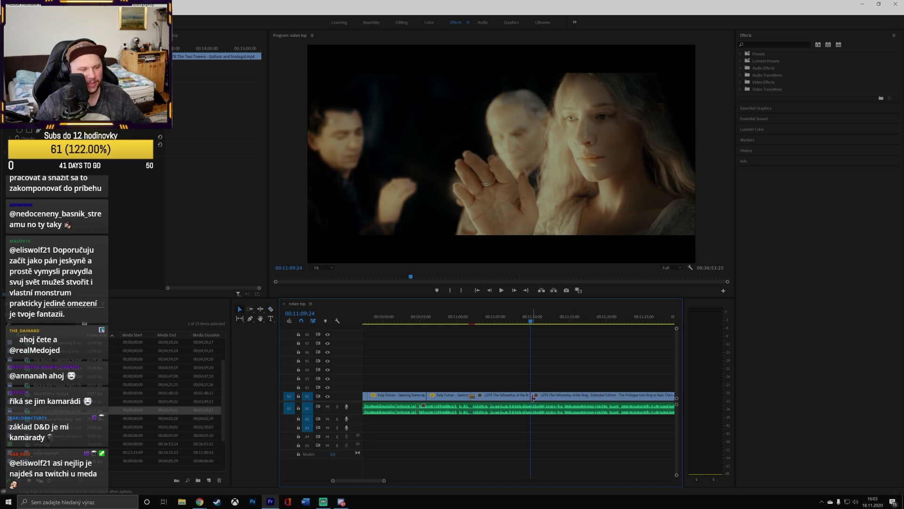
# Shift the second part of the Fellowship of the Ring clip along V1 to start at about 00:11:54:05
pyautogui.moveTo(533, 398)
pyautogui.mouseDown()
pyautogui.moveTo(579, 397)
pyautogui.moveTo(513, 396)
pyautogui.moveTo(528, 395)
pyautogui.mouseUp()
pyautogui.scroll(-4, 541, 395)
pyautogui.scroll(-5, 539, 394)
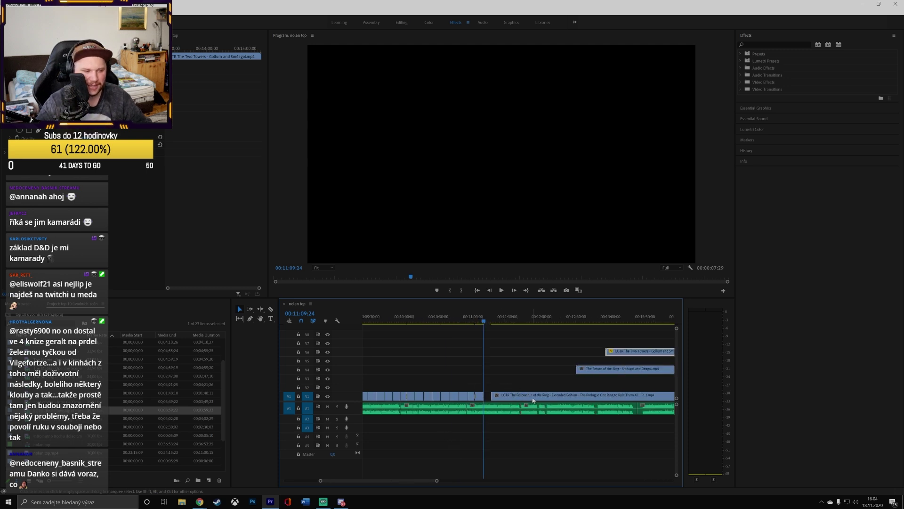
pyautogui.scroll(-4, 534, 400)
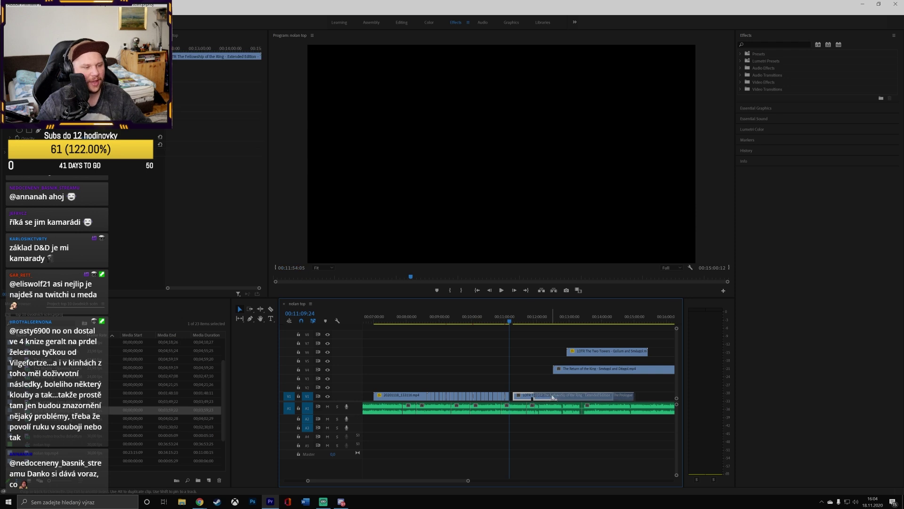
pyautogui.scroll(10, 529, 396)
pyautogui.scroll(4, 527, 390)
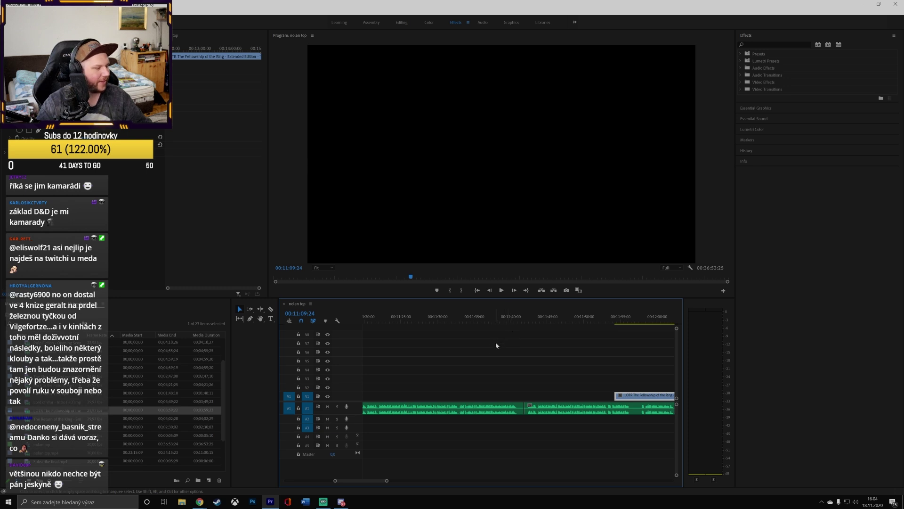
# Ripple trim the A1 narration on both sides of the cut near 00:11:40:24 to remove the silent pause
pyautogui.click(516, 319)
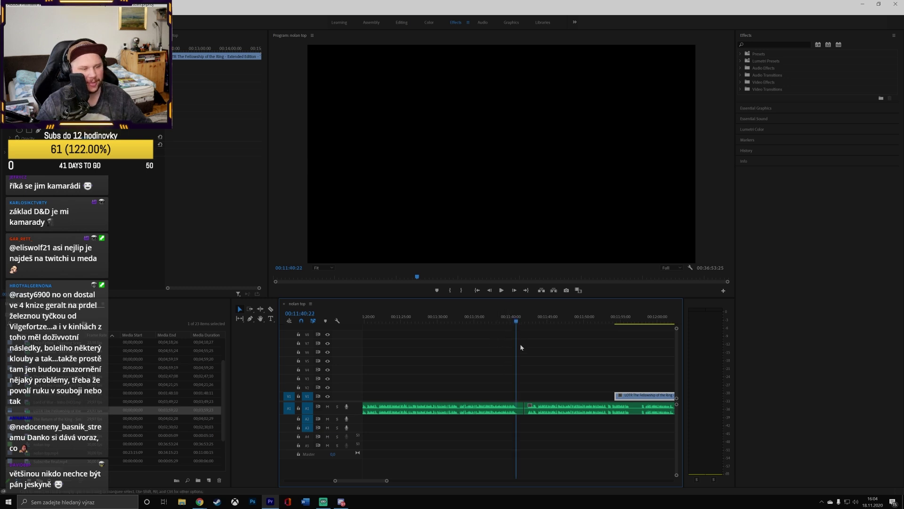
pyautogui.scroll(6, 522, 366)
pyautogui.click(483, 322)
pyautogui.press('w')
pyautogui.scroll(2, 484, 401)
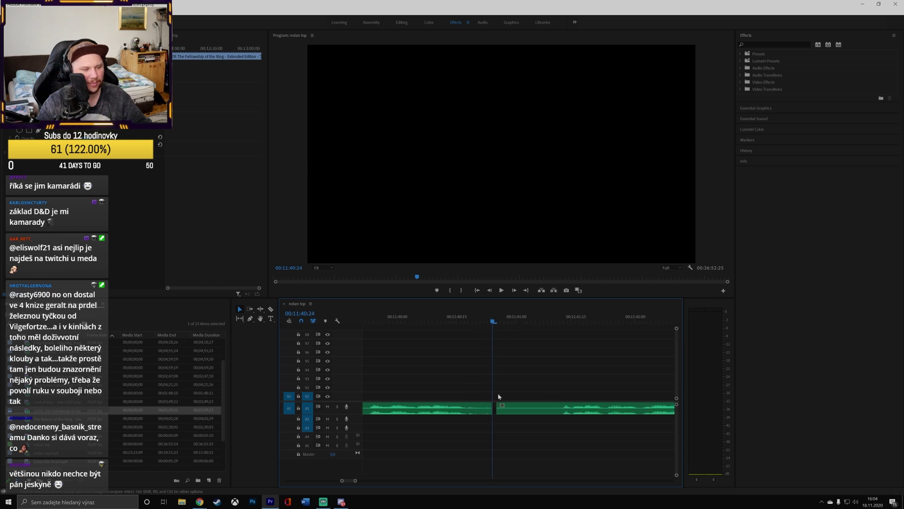
pyautogui.hotkey('shift', 'Right')
pyautogui.hotkey('shift', 'Right')
pyautogui.hotkey('shift', 'Right')
pyautogui.press('q')
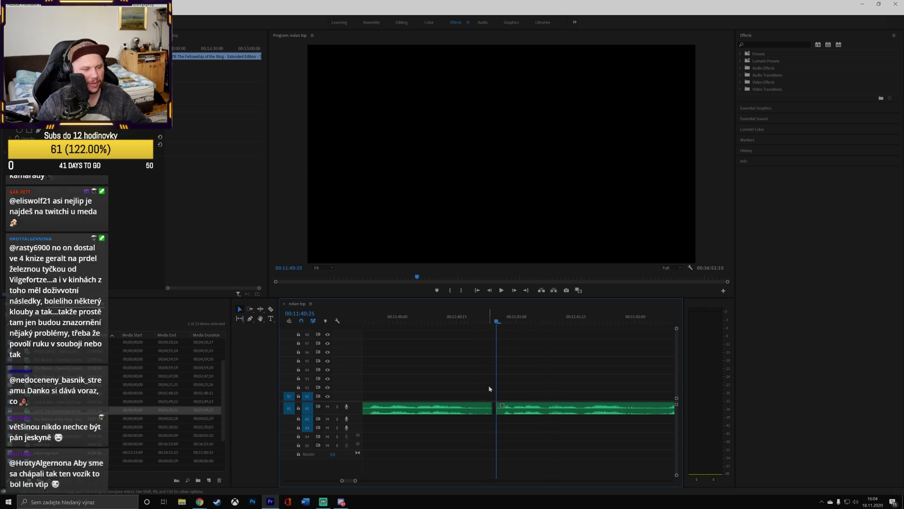
# Close the small gap near 00:11:40:25 by moving the following A1 narration clip against the preceding one
pyautogui.scroll(-2, 516, 358)
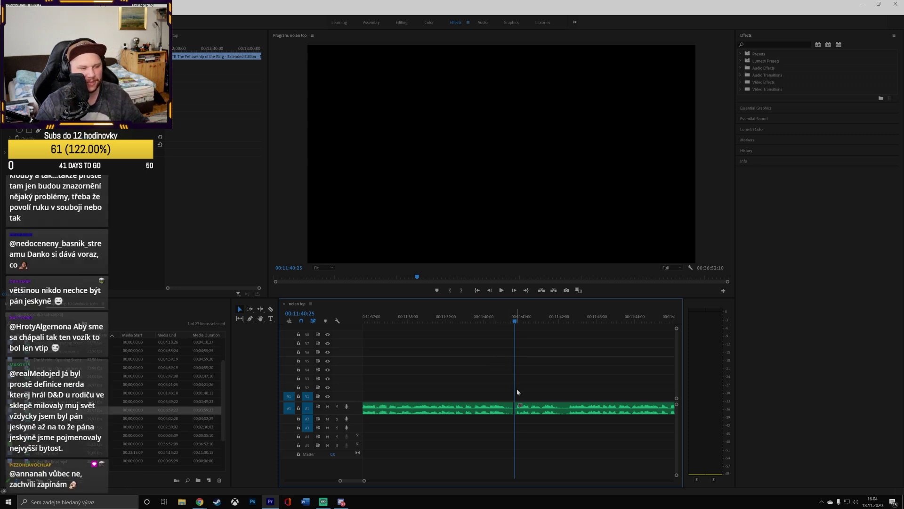
pyautogui.scroll(4, 518, 391)
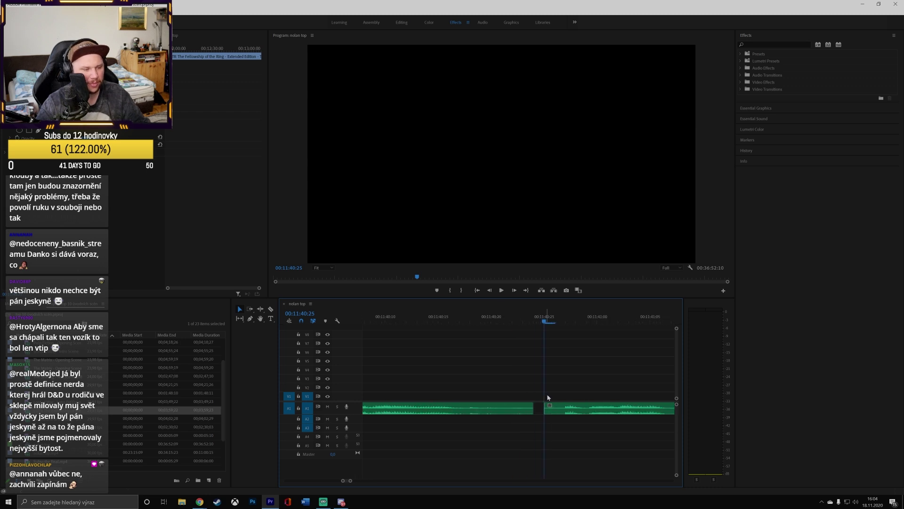
pyautogui.moveTo(547, 415)
pyautogui.mouseDown()
pyautogui.moveTo(556, 414)
pyautogui.moveTo(549, 410)
pyautogui.mouseUp()
pyautogui.scroll(-3, 550, 408)
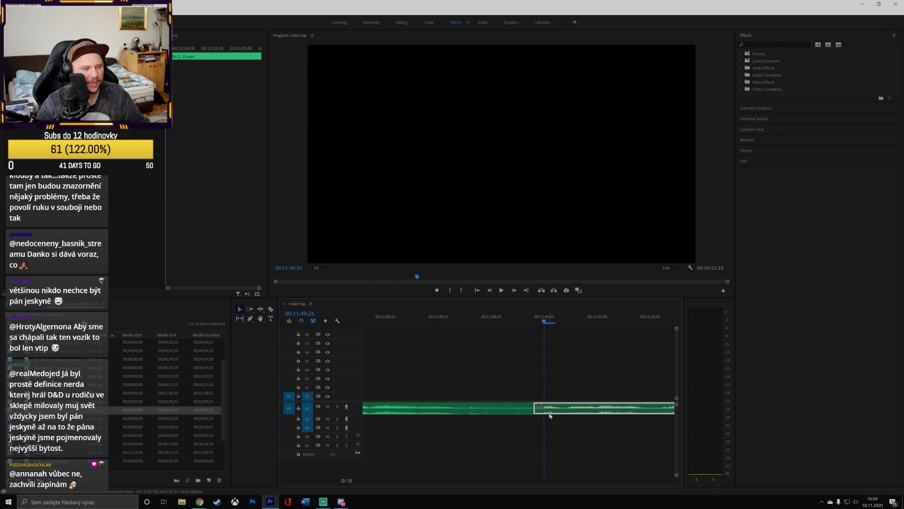
pyautogui.scroll(-3, 548, 412)
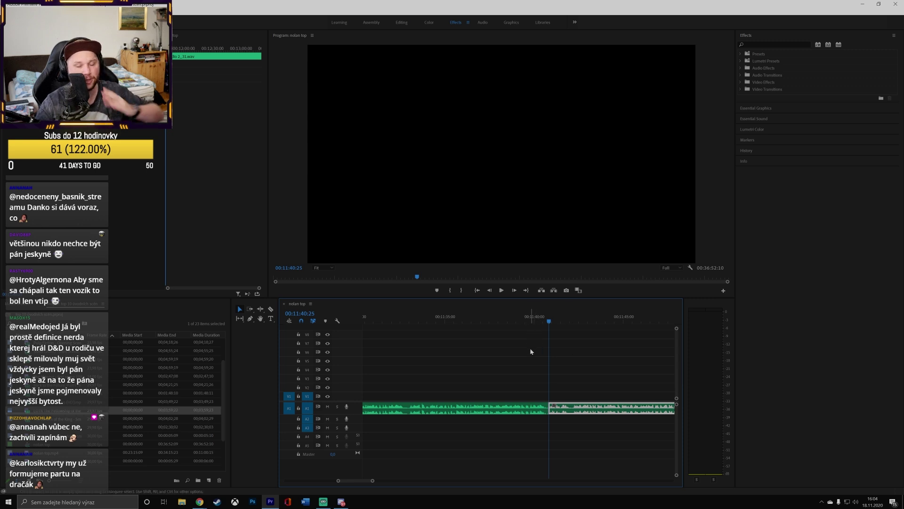
pyautogui.keyDown('alt'); pyautogui.scroll(4, 548, 405); pyautogui.keyUp('alt')
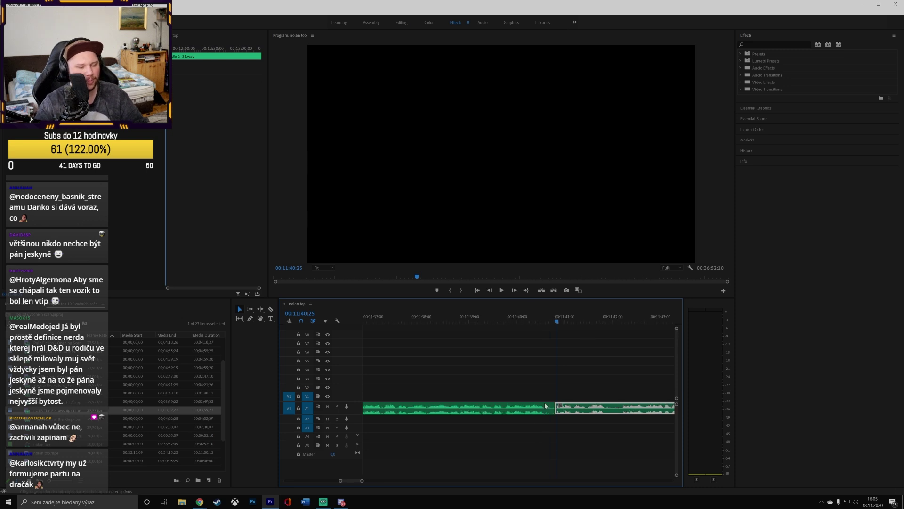
# Ripple trim the start of the A1 narration clip's tail at 00:11:40:21 to remove the remaining short pause before the next clip
pyautogui.keyDown('alt'); pyautogui.scroll(2, 570, 401); pyautogui.keyUp('alt')
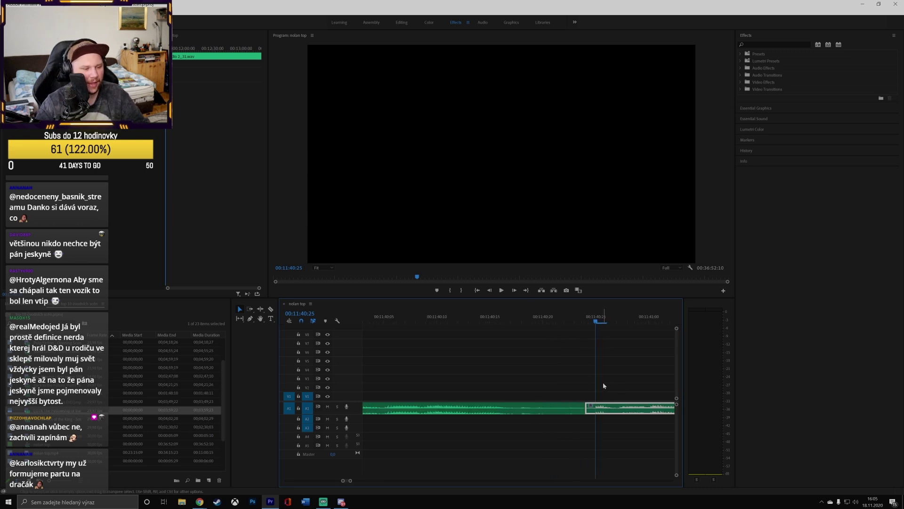
pyautogui.click(554, 317)
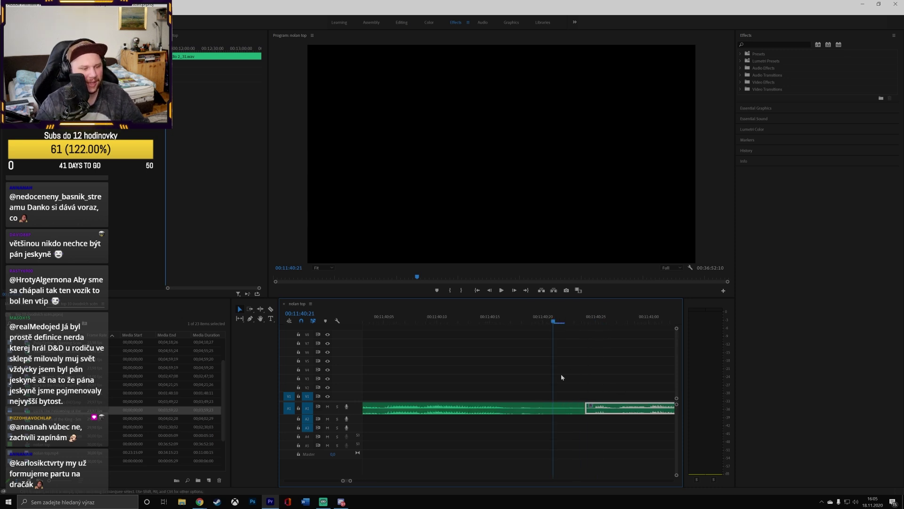
pyautogui.press('w')
pyautogui.keyDown('alt'); pyautogui.scroll(-3, 557, 379); pyautogui.keyUp('alt')
pyautogui.keyDown('alt'); pyautogui.scroll(-8, 557, 378); pyautogui.keyUp('alt')
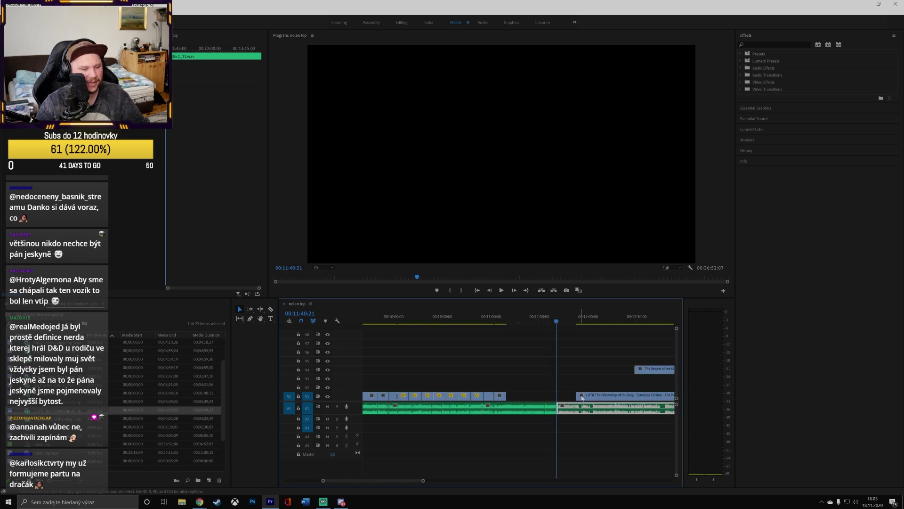
# Move the second Fellowship of the Ring clip earlier on V1 to start at about 00:11:29 and preview its footage
pyautogui.moveTo(582, 397); pyautogui.dragTo(543, 398)
pyautogui.keyDown('alt'); pyautogui.scroll(-3, 580, 391); pyautogui.keyUp('alt')
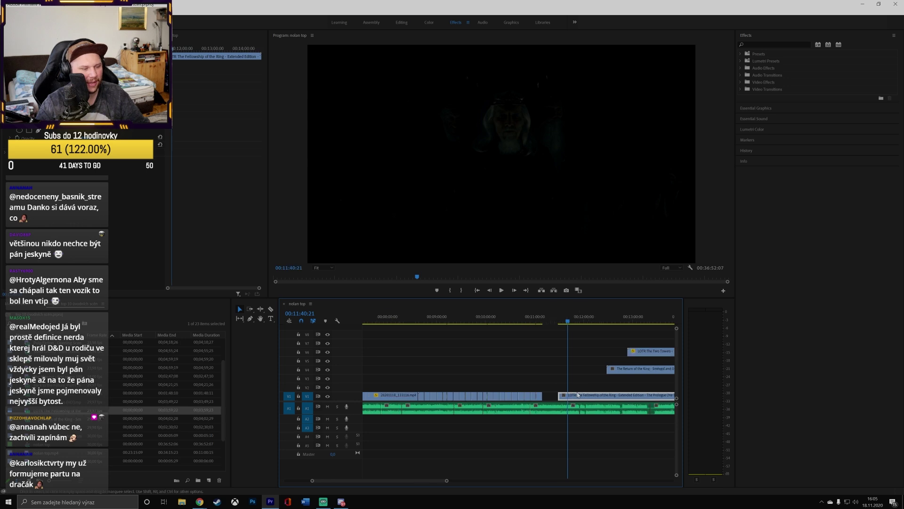
pyautogui.scroll(-3, 561, 410)
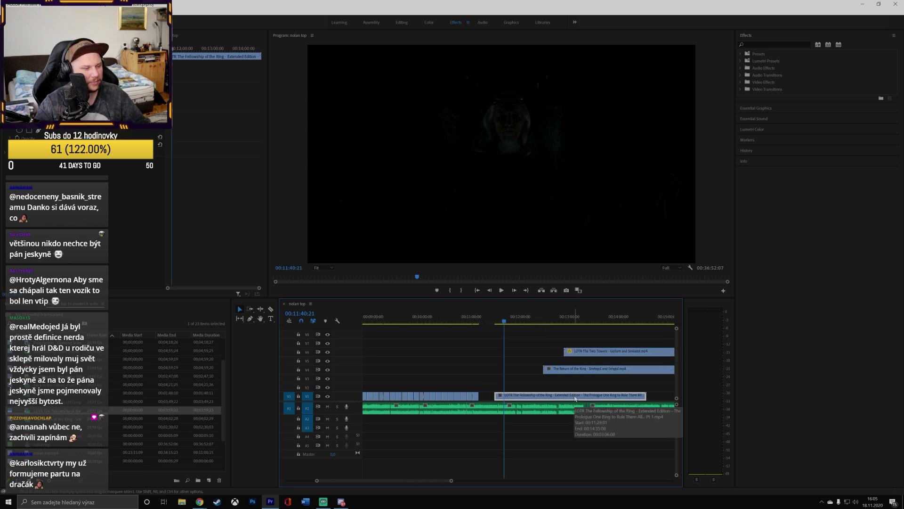
pyautogui.click(514, 322)
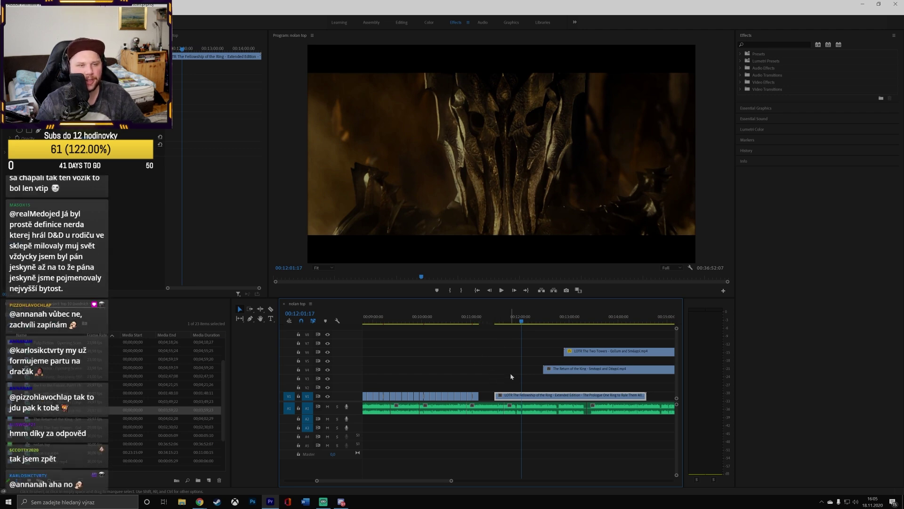
pyautogui.scroll(2, 498, 398)
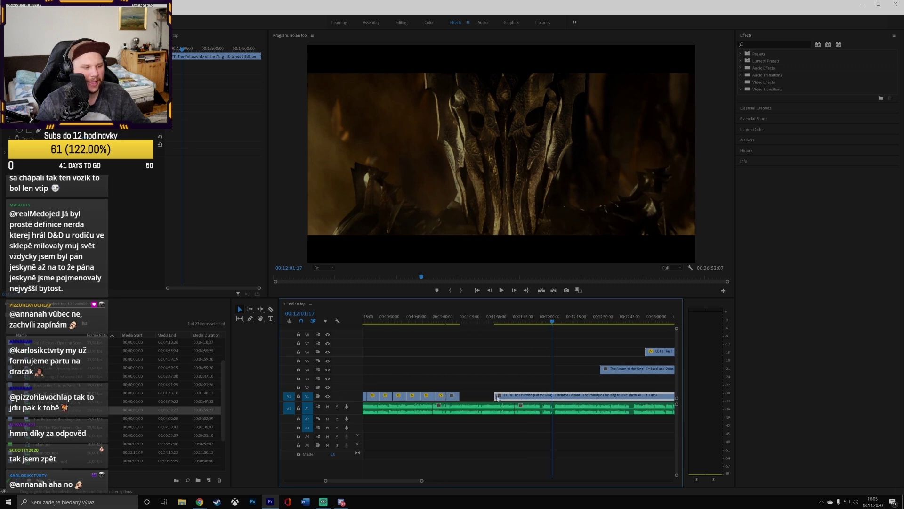
pyautogui.scroll(2, 498, 398)
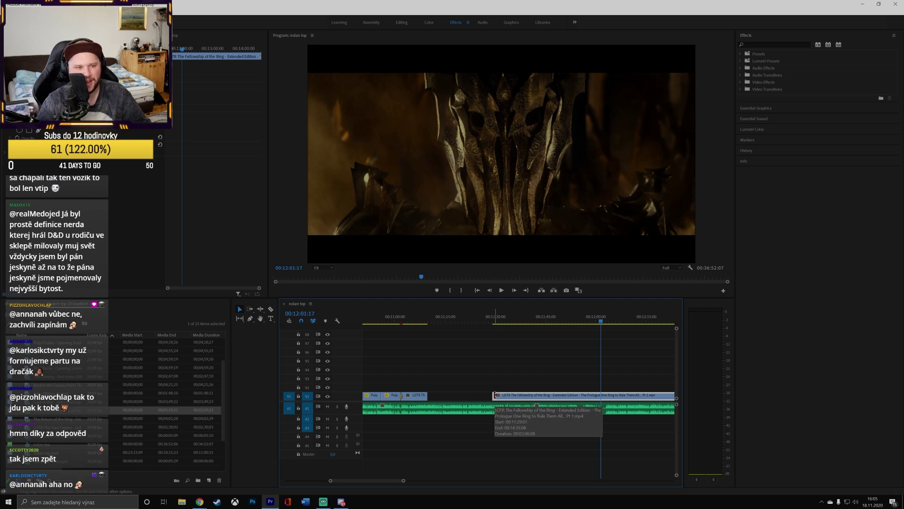
pyautogui.click(507, 320)
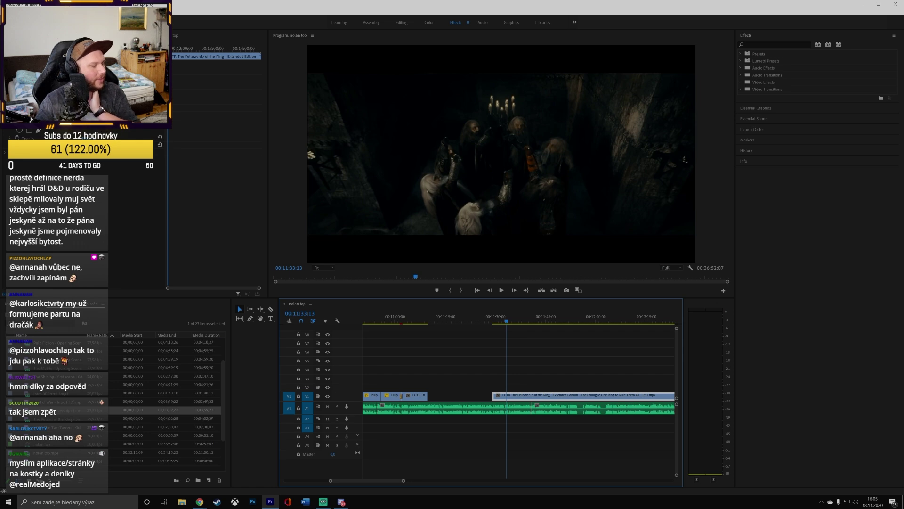
# Switch to Chrome, search Google for "roll d6" and add 8-, 10-, 12- and 20-sided dice to the dice roller
pyautogui.hotkey('alt', 'Tab')
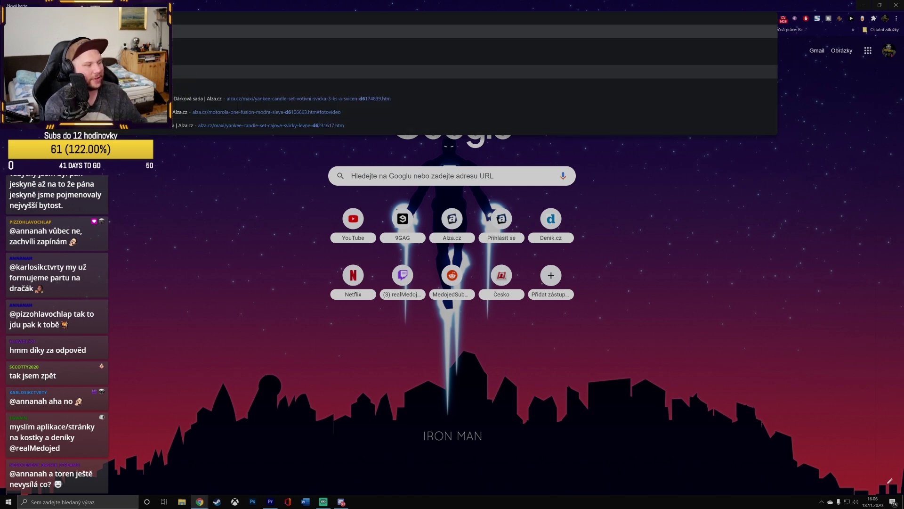
pyautogui.press('Return')
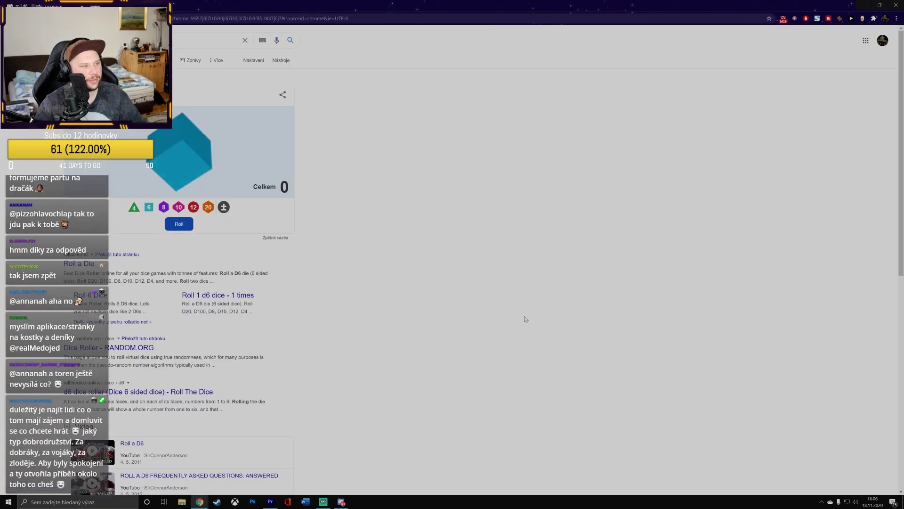
pyautogui.click(163, 207)
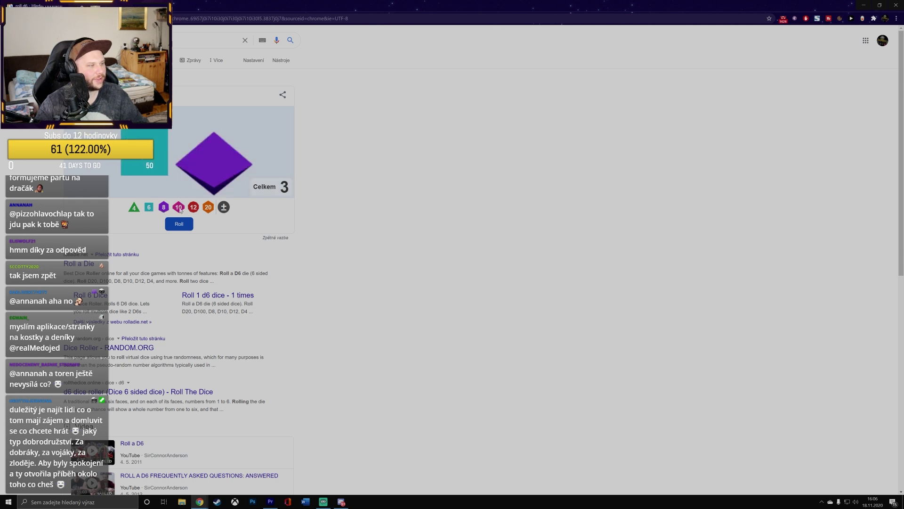
pyautogui.click(179, 207)
pyautogui.click(193, 207)
pyautogui.click(209, 207)
pyautogui.click(224, 208)
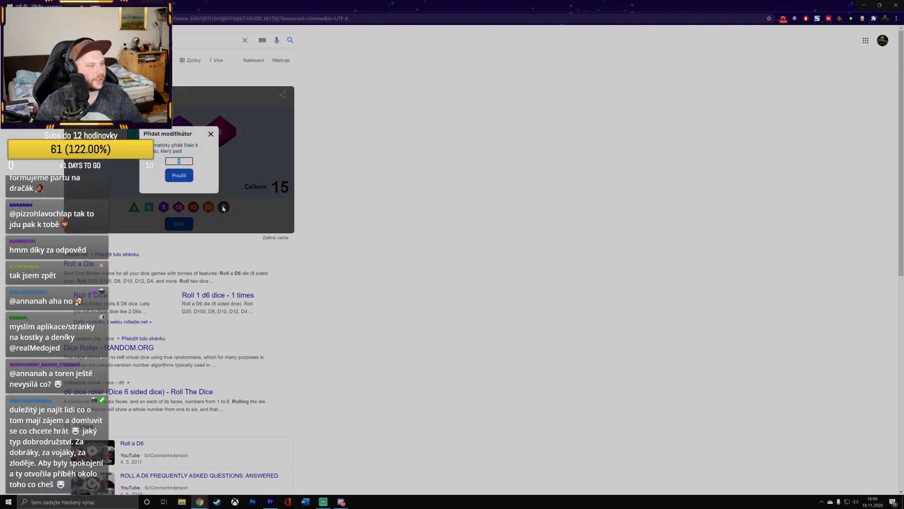
pyautogui.click(203, 185)
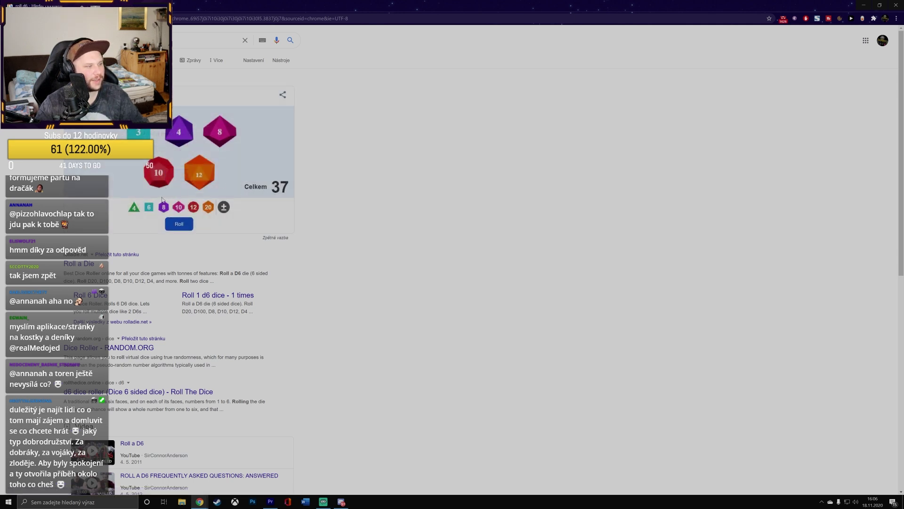
# Add several more six-sided and ten-sided dice to the Google dice roller
pyautogui.click(149, 207)
pyautogui.click(149, 208)
pyautogui.click(149, 208)
pyautogui.click(149, 207)
pyautogui.click(149, 208)
pyautogui.click(175, 208)
pyautogui.click(176, 207)
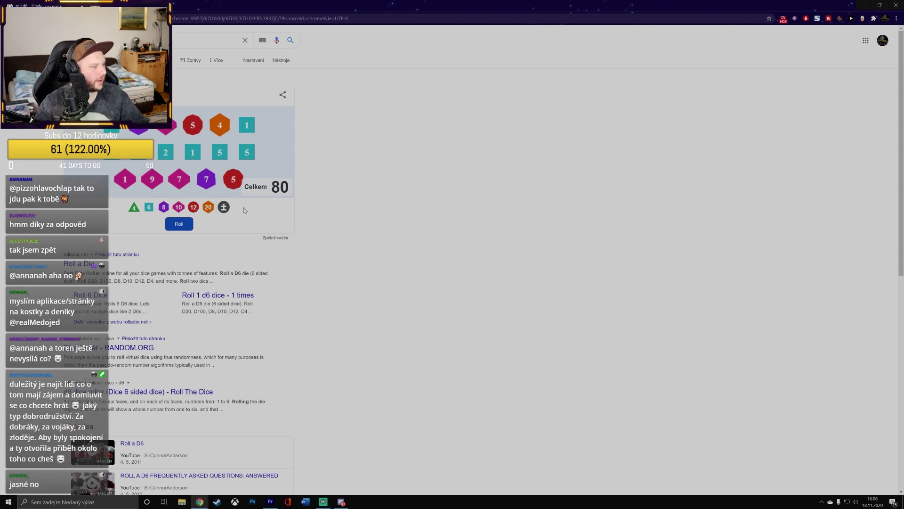
# Remove all the dice from the Google dice roller one by one
pyautogui.click(206, 179)
pyautogui.click(225, 179)
pyautogui.click(202, 179)
pyautogui.click(181, 179)
pyautogui.click(157, 174)
pyautogui.click(177, 177)
pyautogui.click(179, 178)
pyautogui.click(155, 172)
pyautogui.click(136, 178)
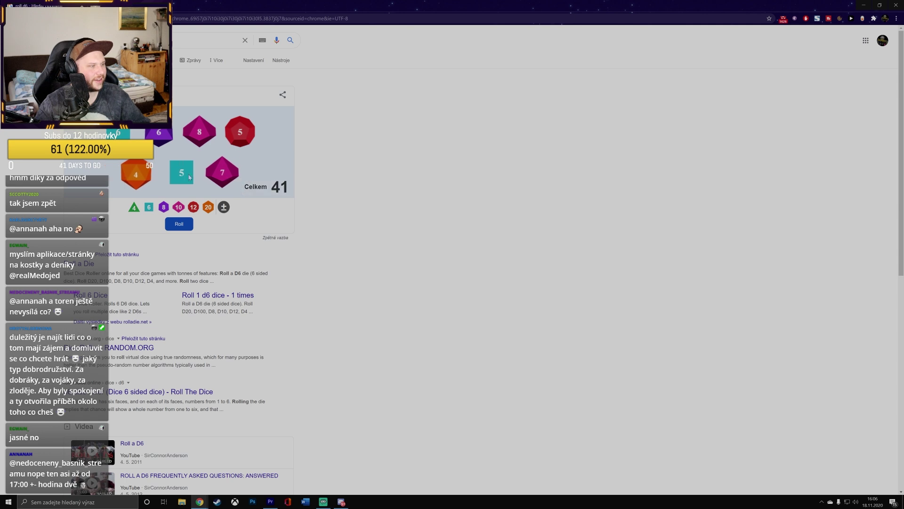
pyautogui.click(182, 172)
pyautogui.click(188, 180)
pyautogui.click(189, 182)
pyautogui.click(159, 173)
pyautogui.click(200, 140)
pyautogui.click(204, 139)
pyautogui.click(177, 154)
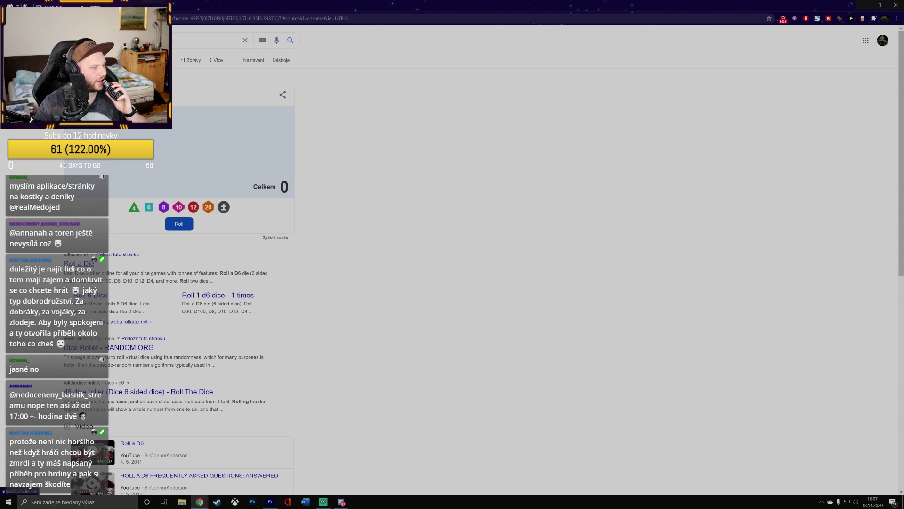
# Examine the Roll a Die website and the remaining dice roller search results, and close the browser
pyautogui.click(83, 263)
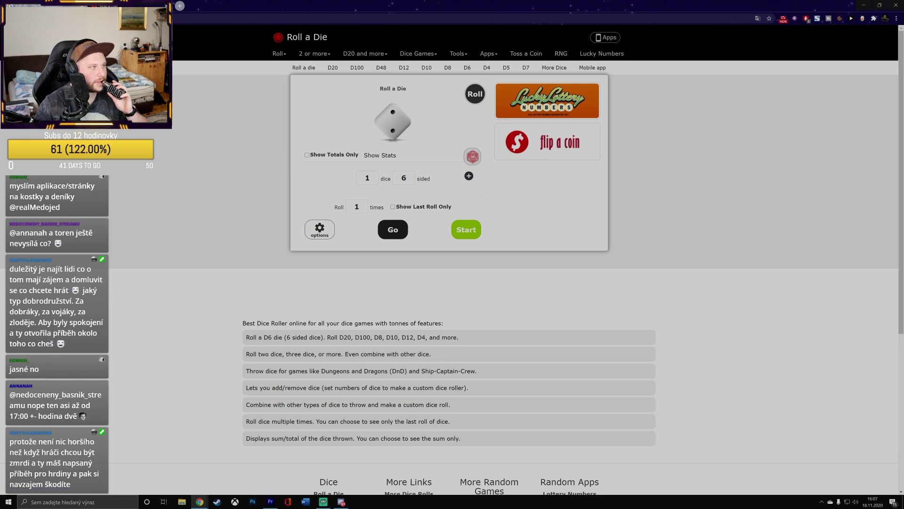
pyautogui.hotkey('alt', 'Left')
pyautogui.scroll(-1, 103, 177)
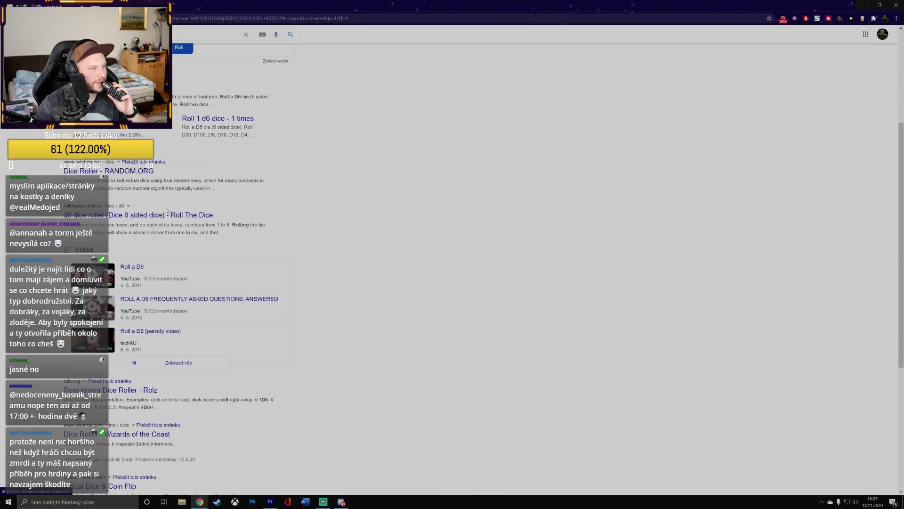
pyautogui.scroll(-4, 149, 231)
pyautogui.scroll(-1, 150, 231)
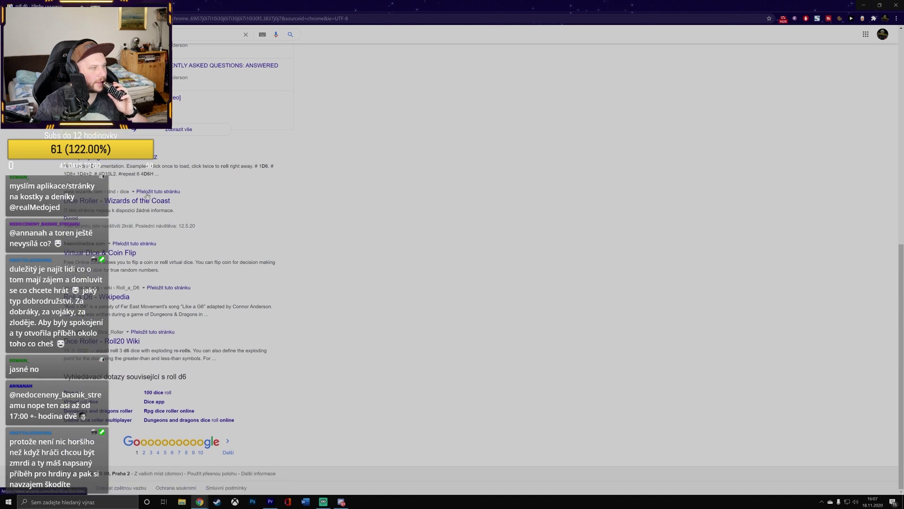
pyautogui.moveTo(353, 6); pyautogui.dragTo(353, 147)
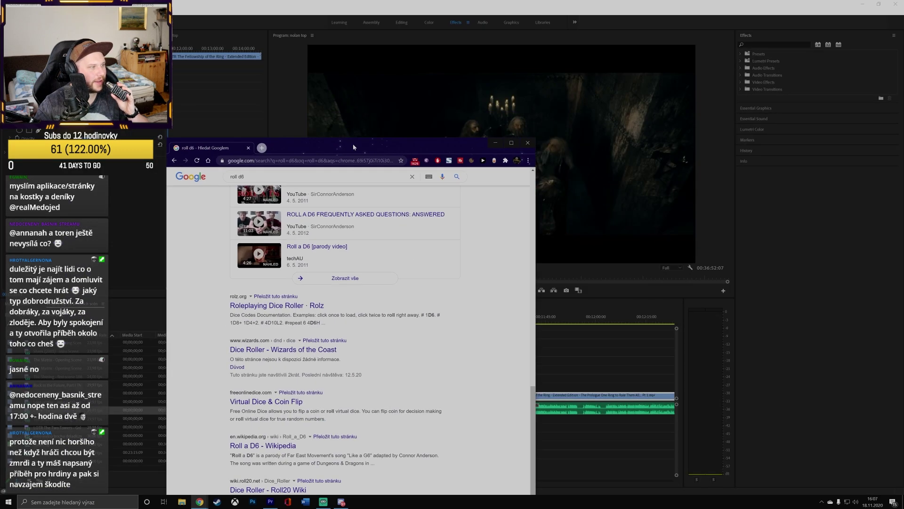
pyautogui.click(528, 142)
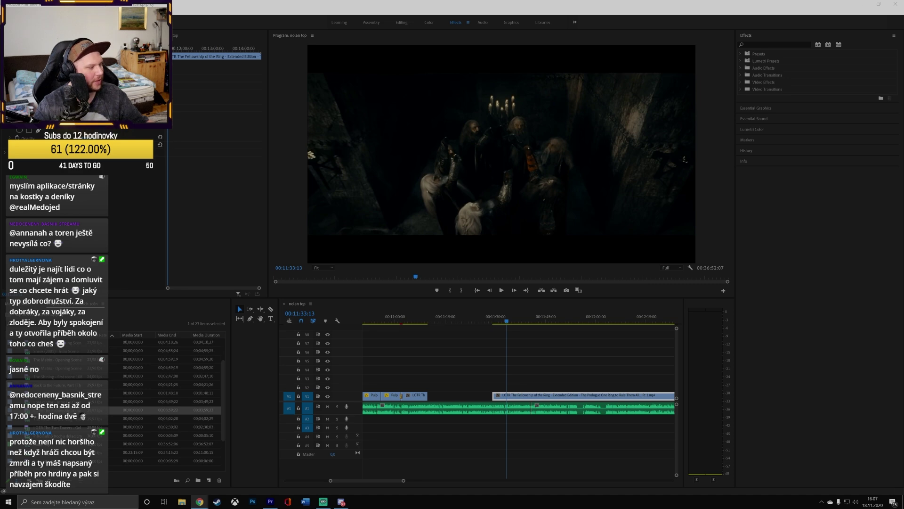
# Trim the start of the second Fellowship of the Ring clip on V1 to about 00:11:30
pyautogui.scroll(-3, 523, 365)
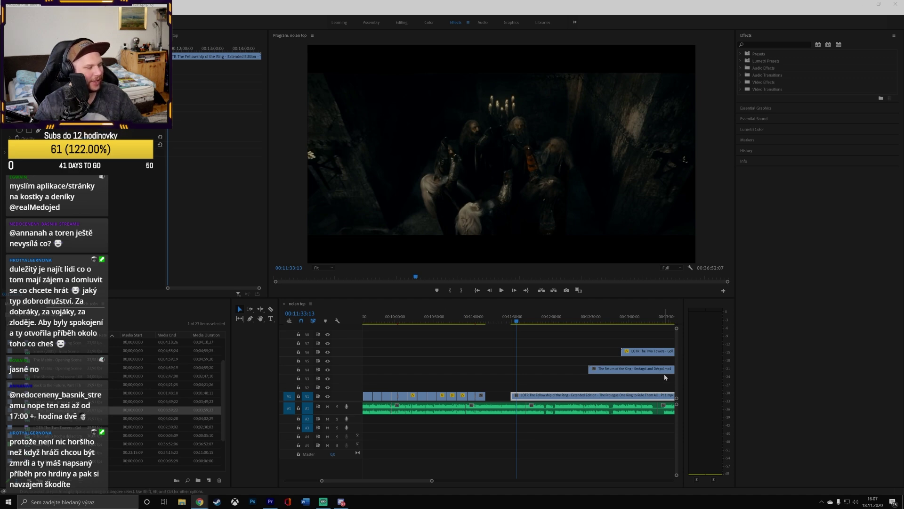
pyautogui.scroll(2, 556, 368)
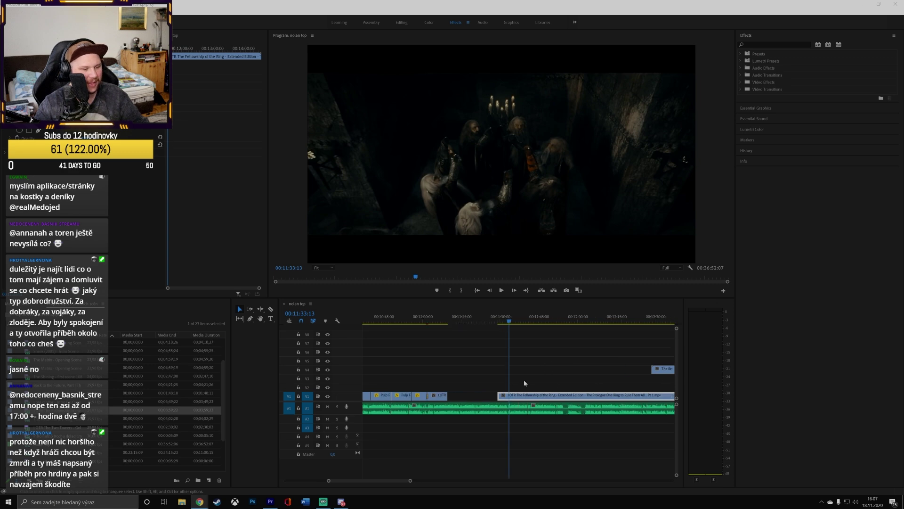
pyautogui.click(500, 395)
pyautogui.moveTo(500, 394); pyautogui.dragTo(501, 394)
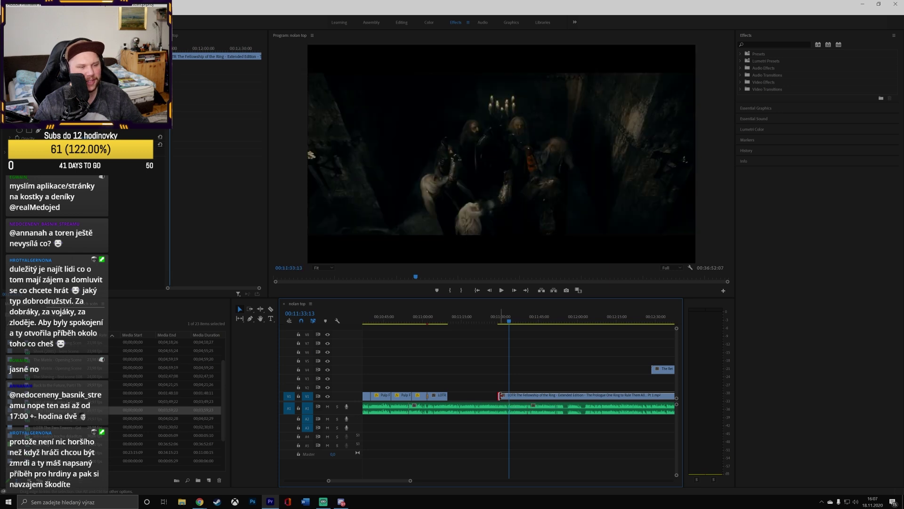
pyautogui.scroll(-2, 501, 395)
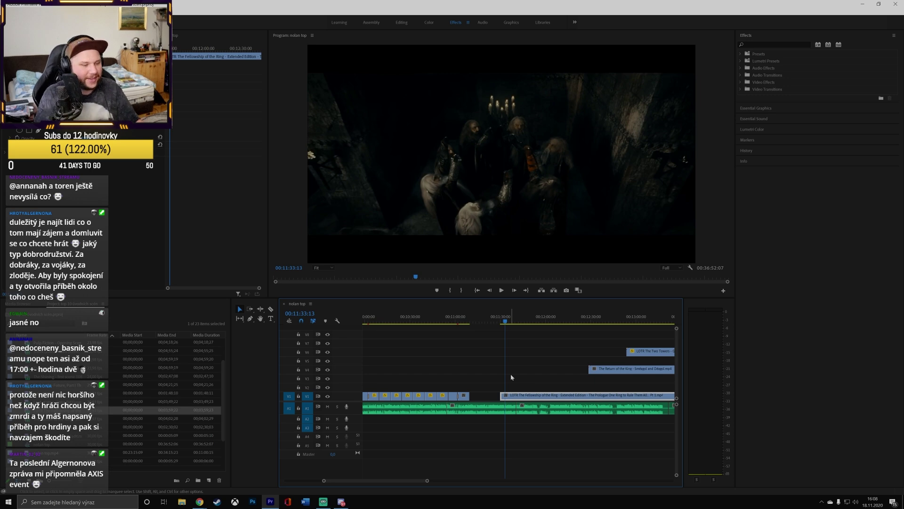
# Move the trimmed Fellowship of the Ring clip back along V1 against the end of its first part at 00:11:09:24
pyautogui.keyDown('alt'); pyautogui.scroll(3, 495, 397); pyautogui.keyUp('alt')
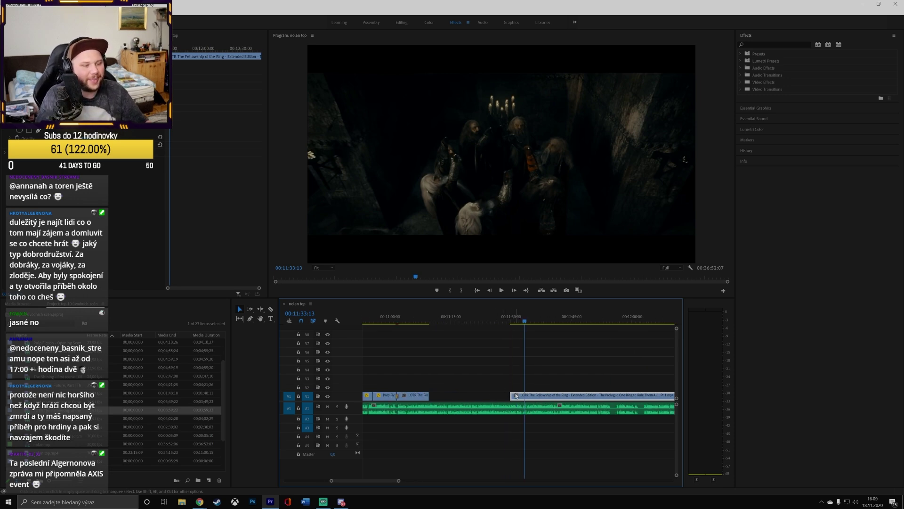
pyautogui.moveTo(516, 395); pyautogui.dragTo(471, 384)
pyautogui.keyDown('alt'); pyautogui.scroll(-3, 471, 384); pyautogui.keyUp('alt')
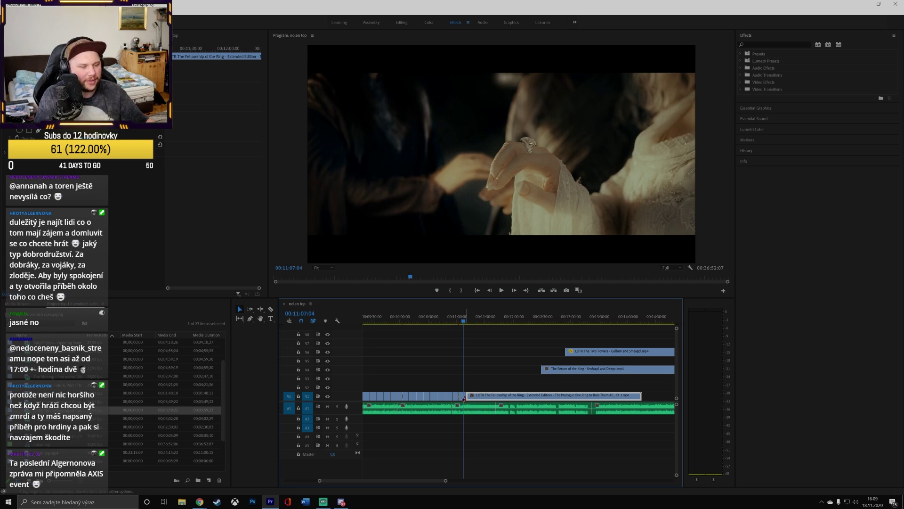
# Trim about two seconds off the start of the second Fellowship of the Ring clip and close the resulting gap on V1
pyautogui.keyDown('alt'); pyautogui.scroll(3, 466, 403); pyautogui.keyUp('alt')
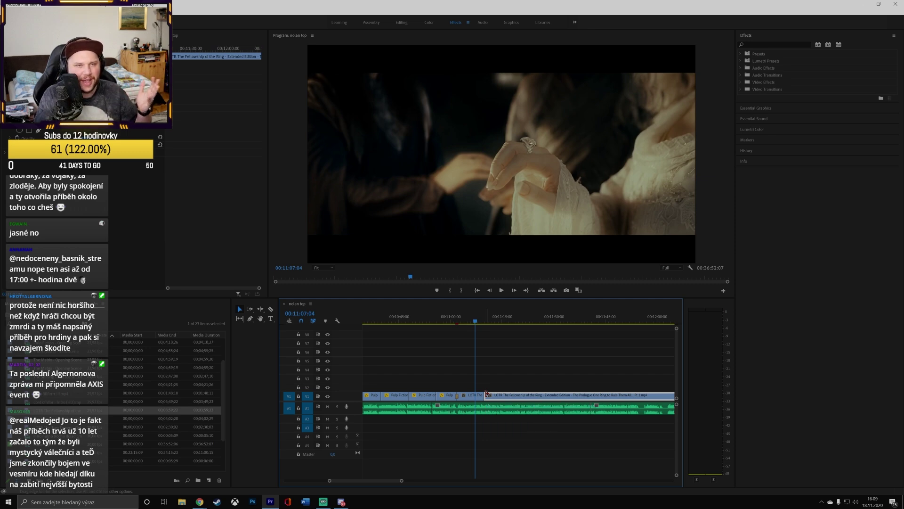
pyautogui.moveTo(487, 393); pyautogui.dragTo(494, 397)
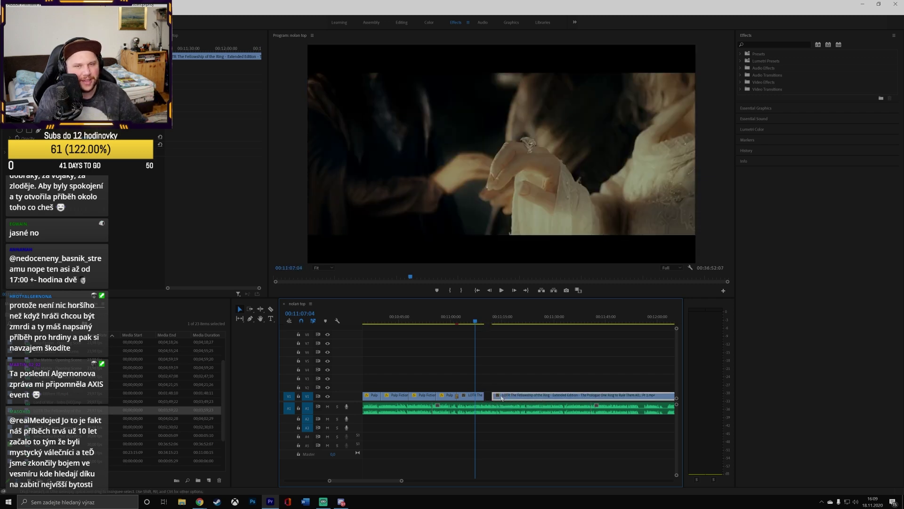
pyautogui.click(489, 398)
pyautogui.scroll(2, 489, 398)
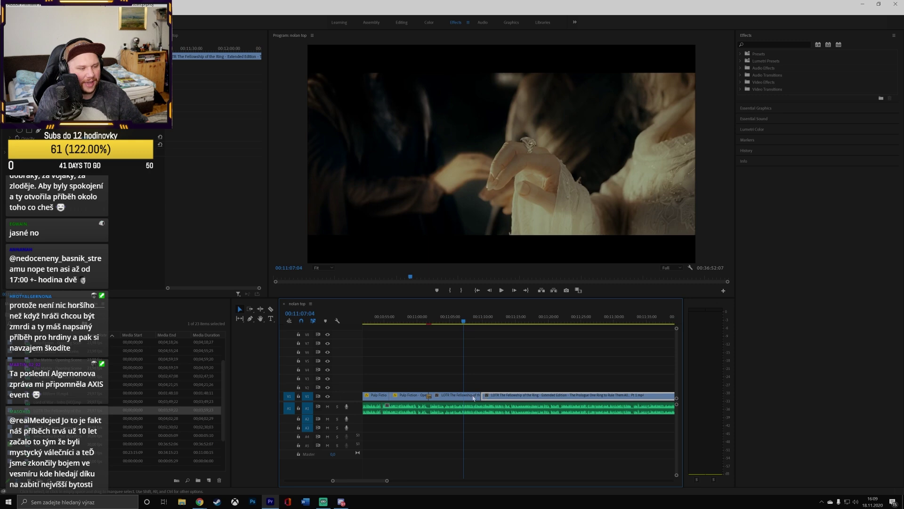
pyautogui.moveTo(479, 396); pyautogui.dragTo(479, 397)
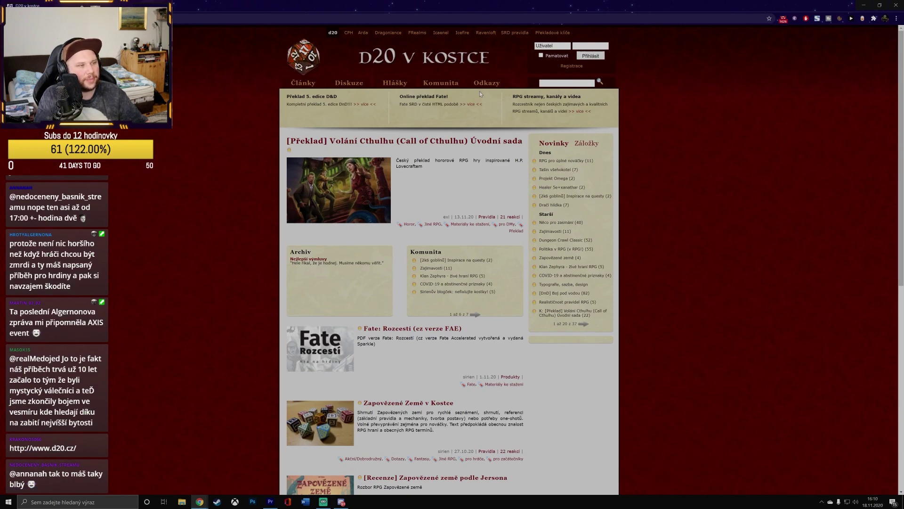
# Look through the articles on the d20.cz home page in the browser and minimize it to return to the edit
pyautogui.scroll(-1, 416, 401)
pyautogui.scroll(-6, 416, 401)
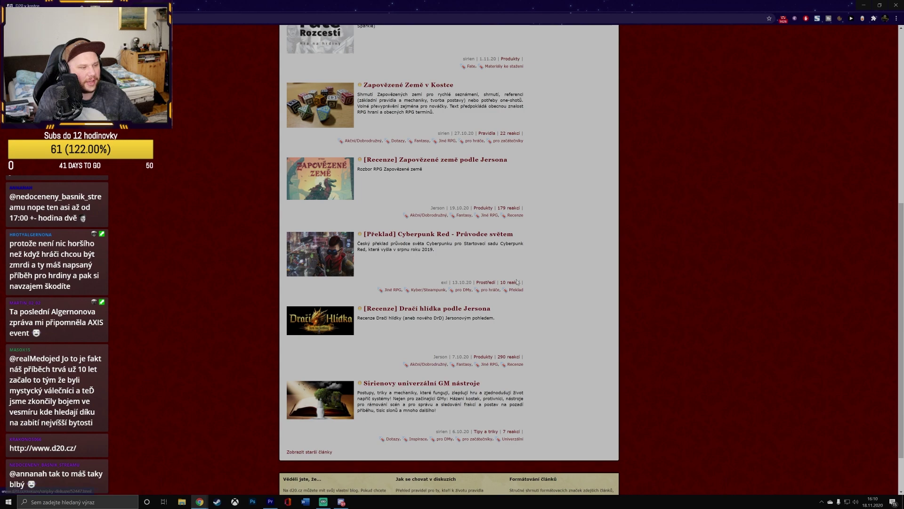
pyautogui.scroll(7, 395, 311)
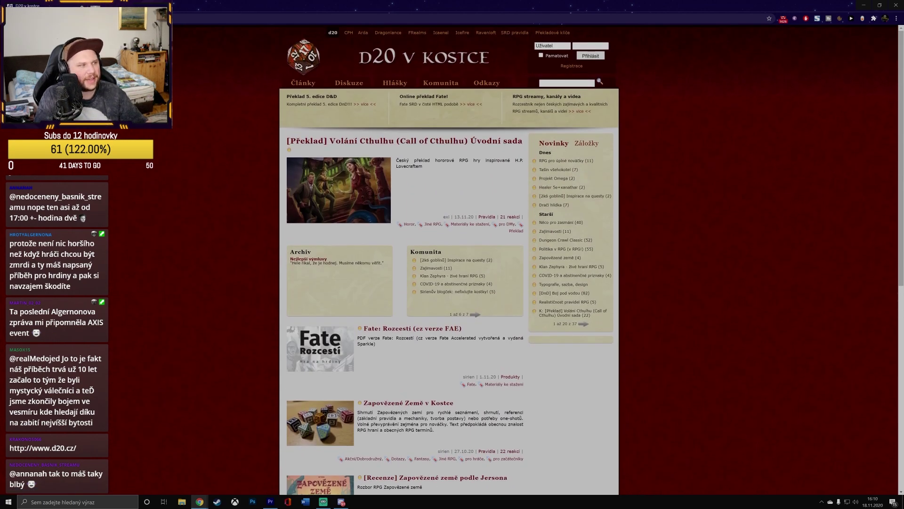
pyautogui.press('super+Down')
pyautogui.press('super+Down')
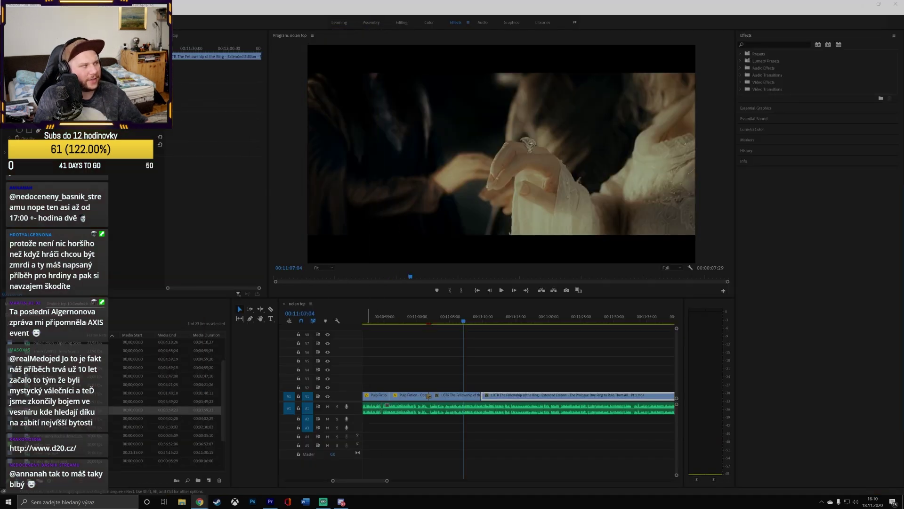